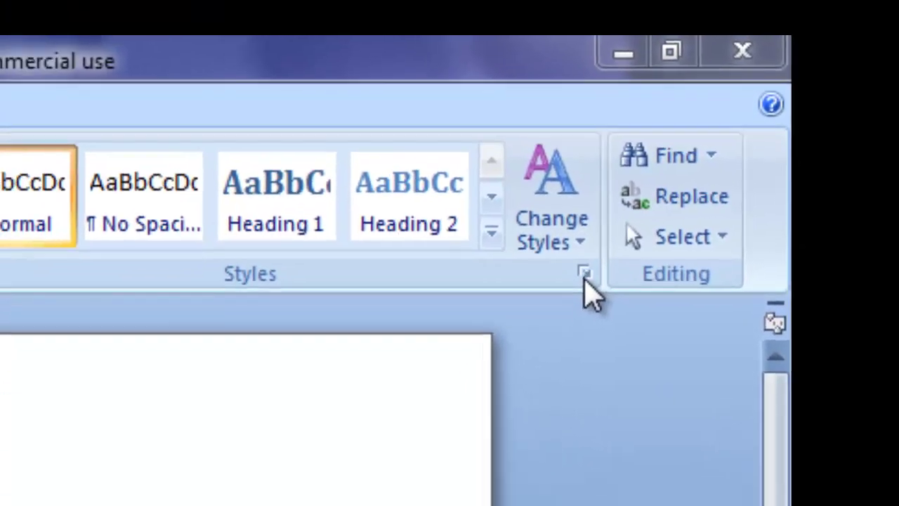
# - Show the list of styles and format the first two body paragraphs in Times New Roman, size 12
pyautogui.click(565, 302)
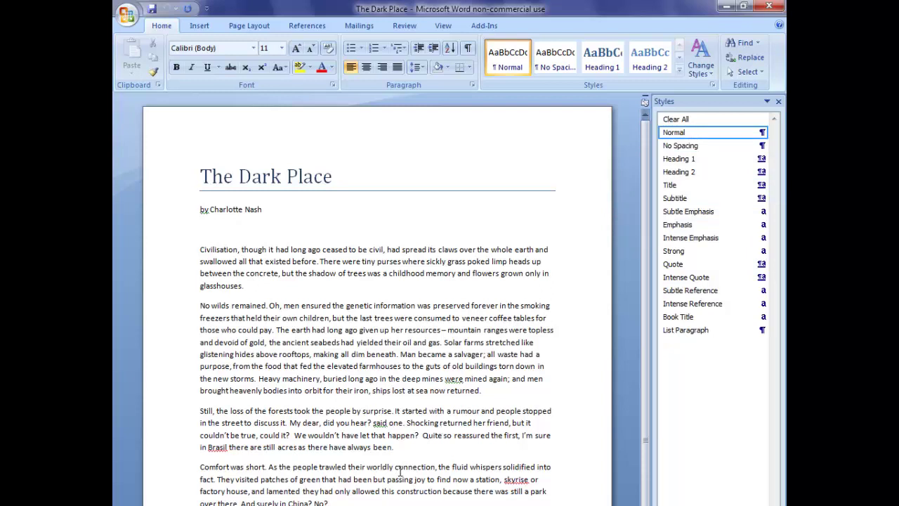
pyautogui.click(289, 251)
pyautogui.moveTo(199, 250); pyautogui.dragTo(496, 394)
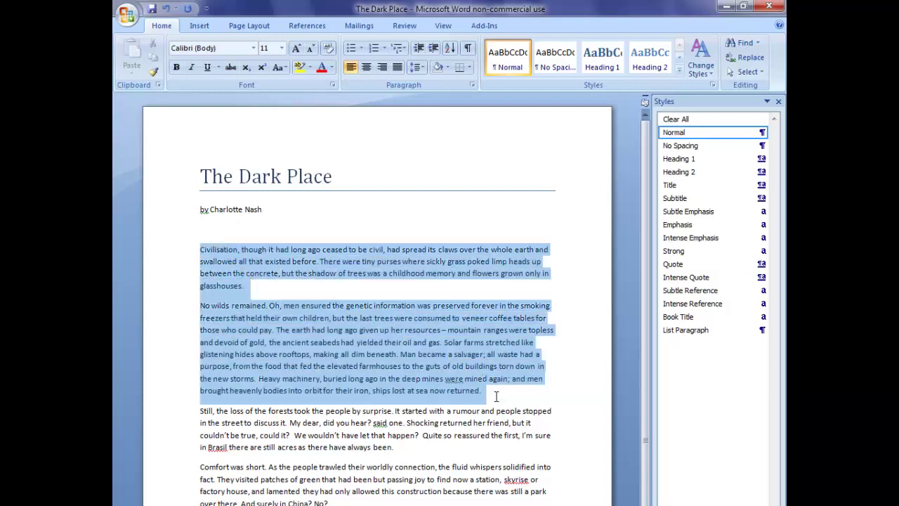
pyautogui.click(254, 47)
pyautogui.click(242, 118)
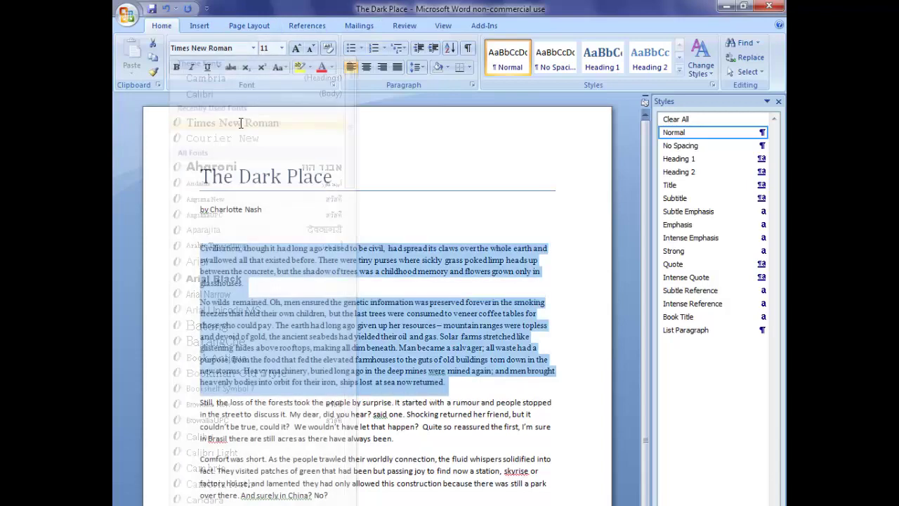
pyautogui.click(282, 48)
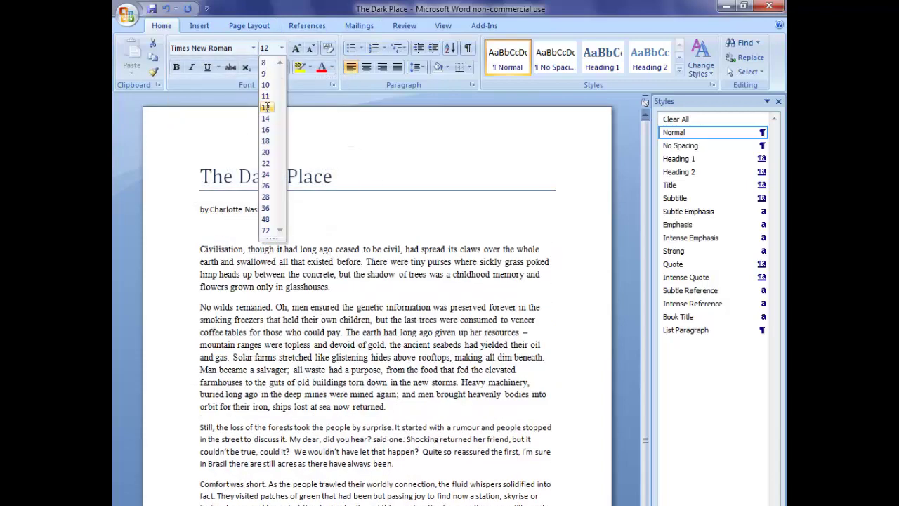
pyautogui.click(271, 108)
# - Apply double line spacing and a special first-line indent to the two selected body paragraphs
pyautogui.click(419, 67)
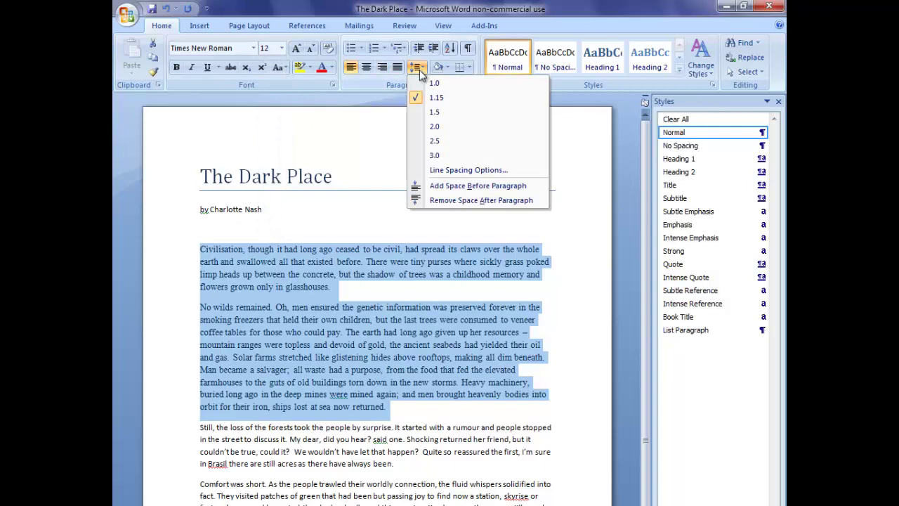
pyautogui.click(434, 127)
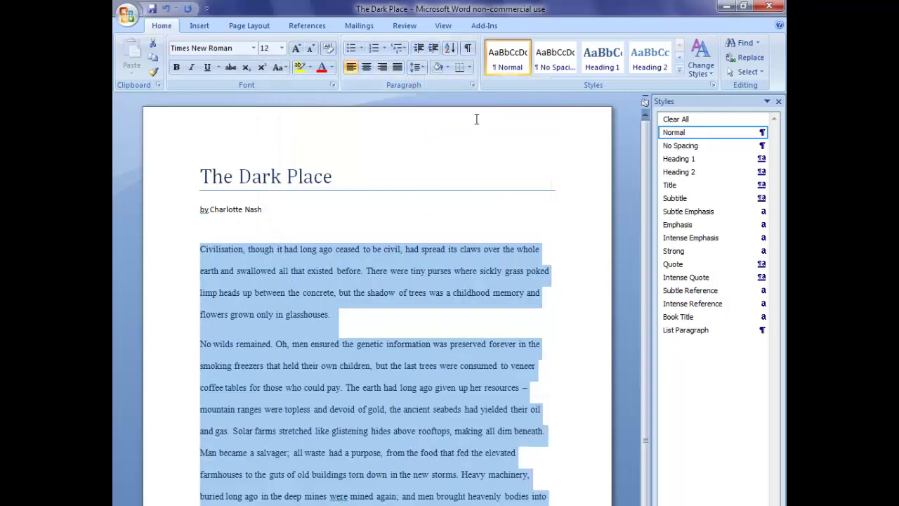
pyautogui.click(473, 84)
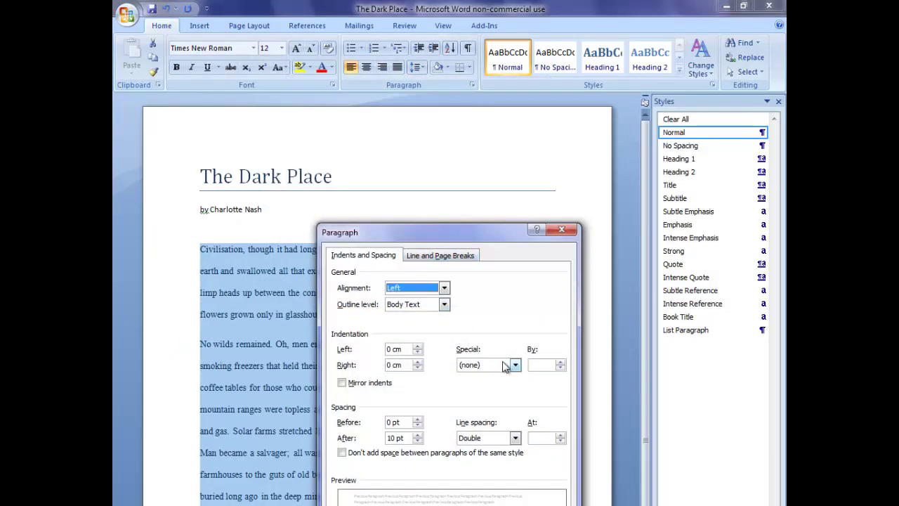
pyautogui.click(515, 365)
pyautogui.click(492, 381)
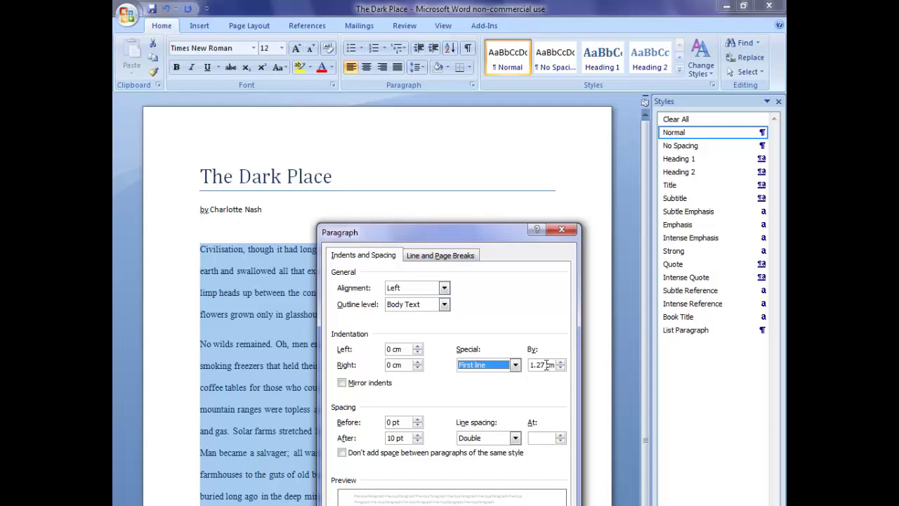
pyautogui.doubleClick(545, 365)
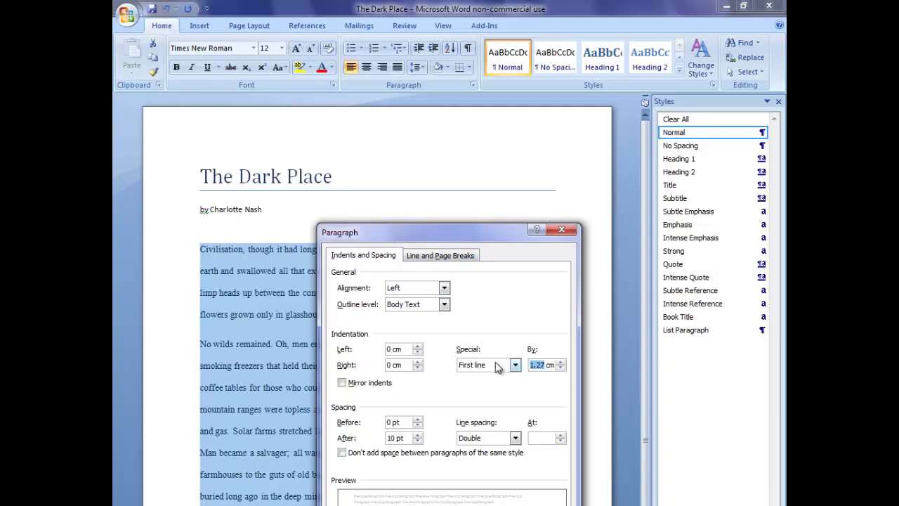
pyautogui.press('Return')
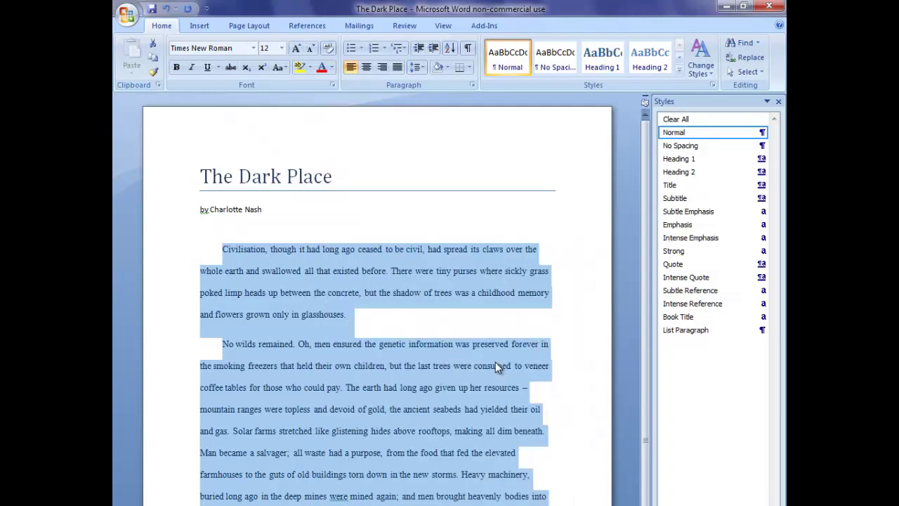
pyautogui.click(453, 325)
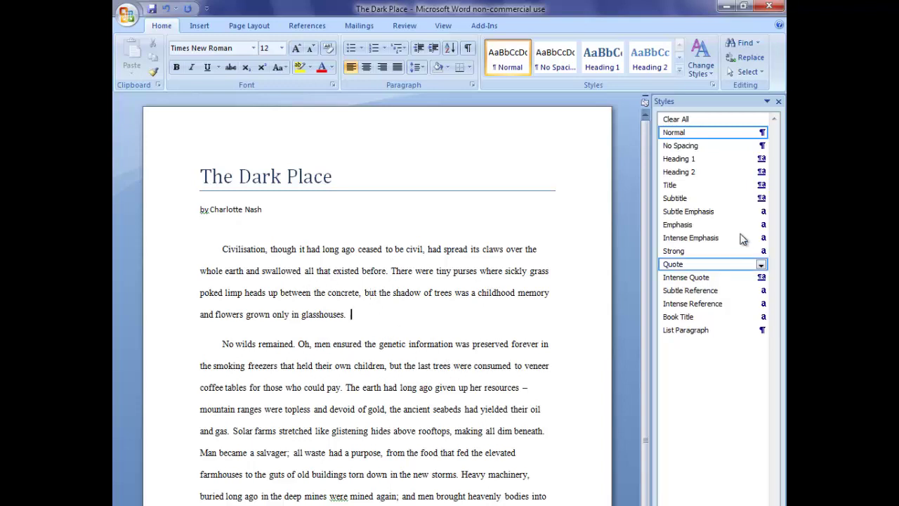
# - Reapply the Normal style to the opening body paragraph and compare its formatting with the second paragraph
pyautogui.click(308, 250)
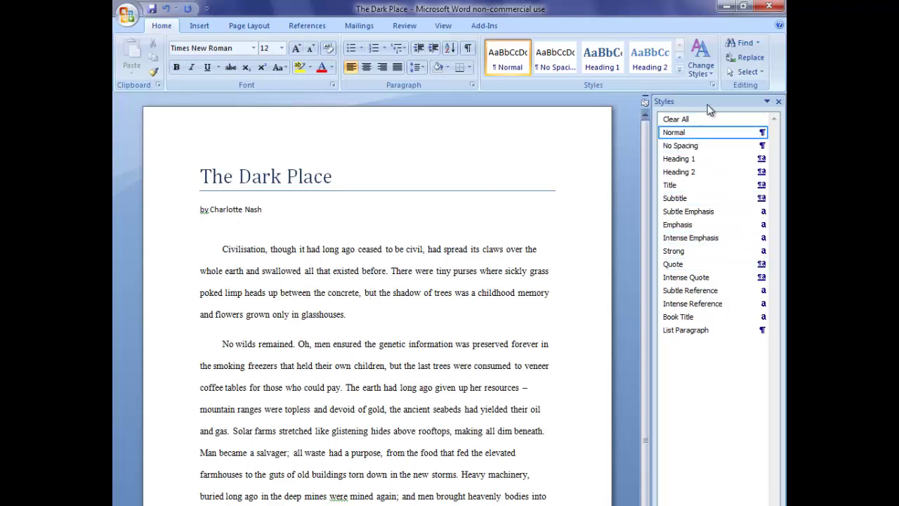
pyautogui.moveTo(676, 135)
pyautogui.click(680, 135)
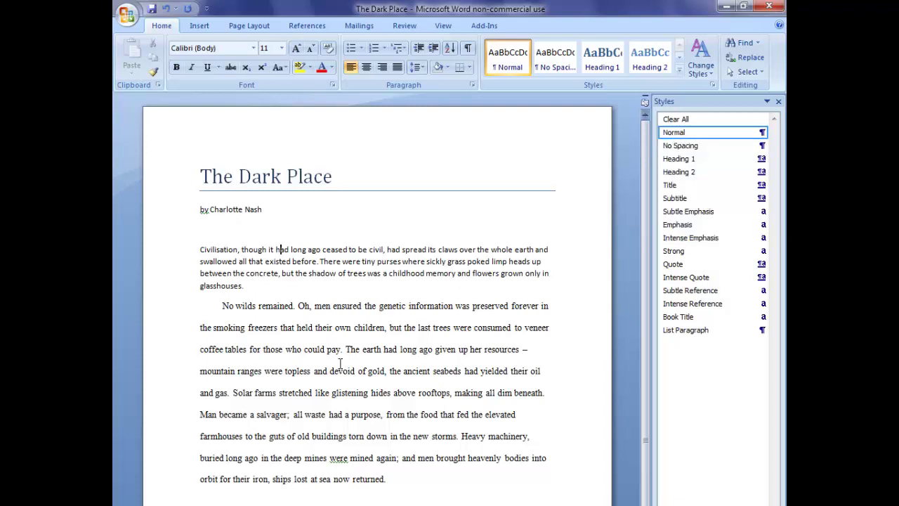
pyautogui.moveTo(222, 305); pyautogui.dragTo(392, 478)
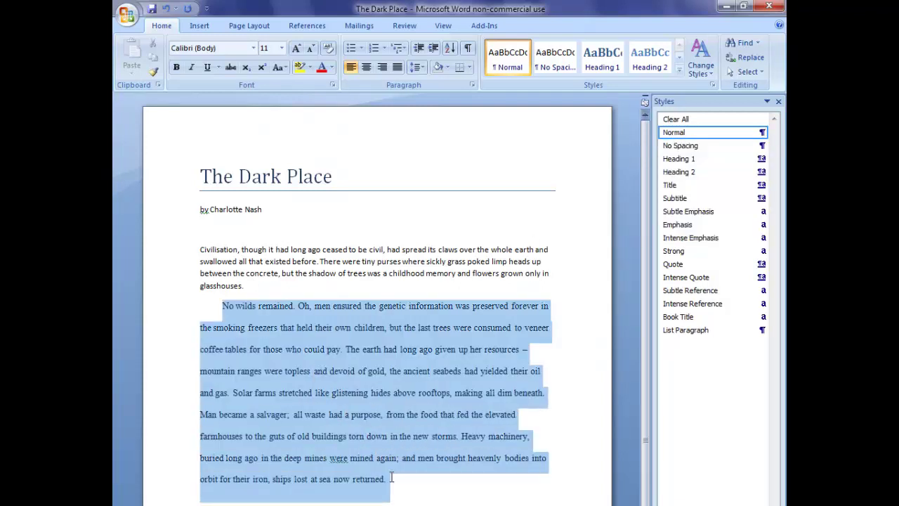
pyautogui.click(442, 416)
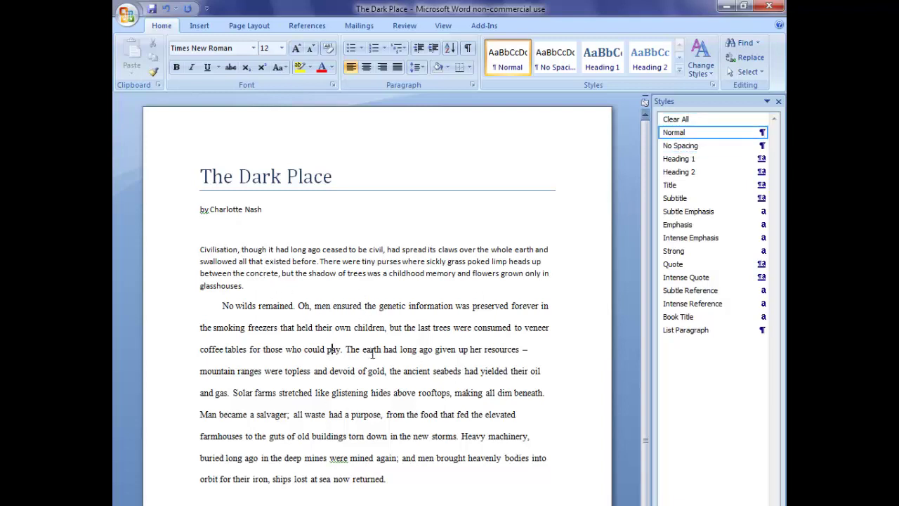
pyautogui.click(333, 253)
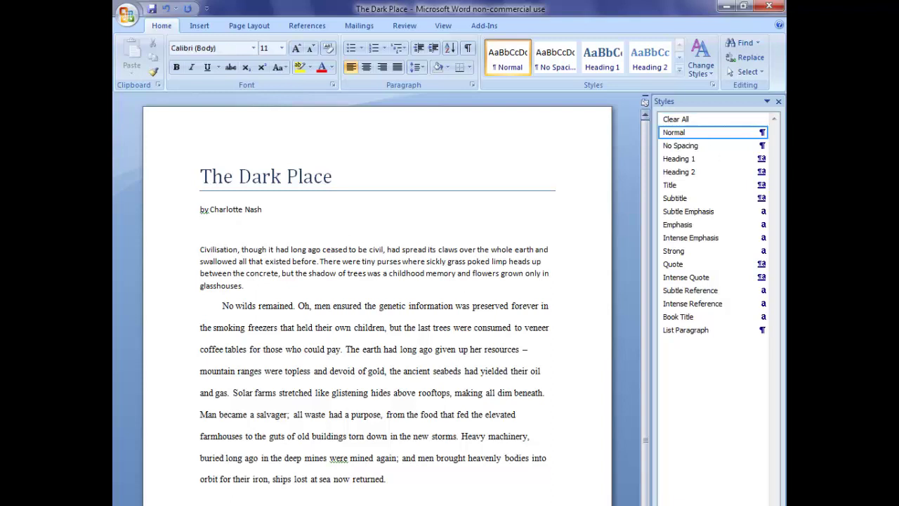
# - Modify the Normal style to use the Times New Roman font at size 12
pyautogui.click(762, 134)
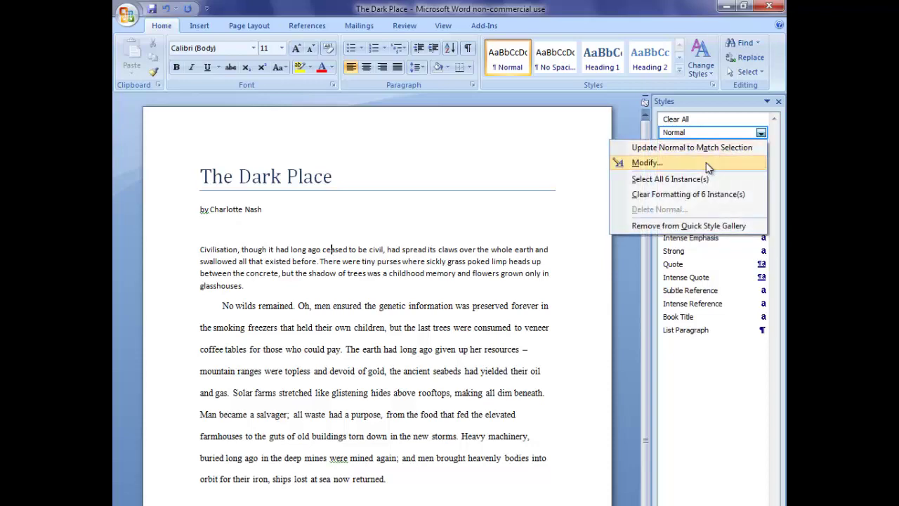
pyautogui.click(706, 163)
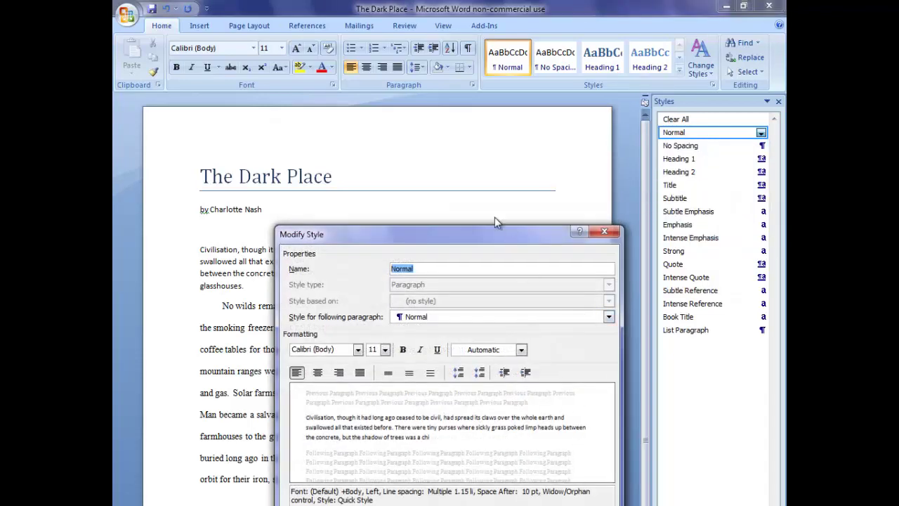
pyautogui.moveTo(457, 232); pyautogui.dragTo(460, 131)
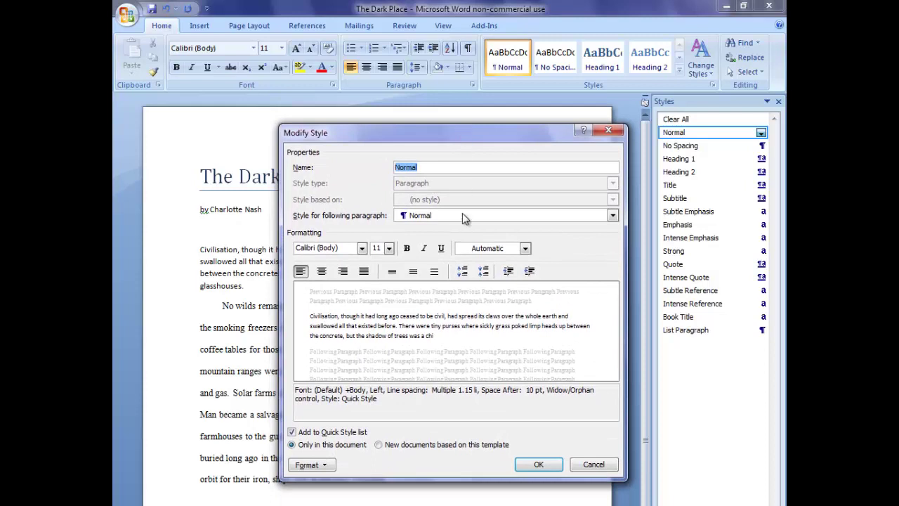
pyautogui.click(362, 248)
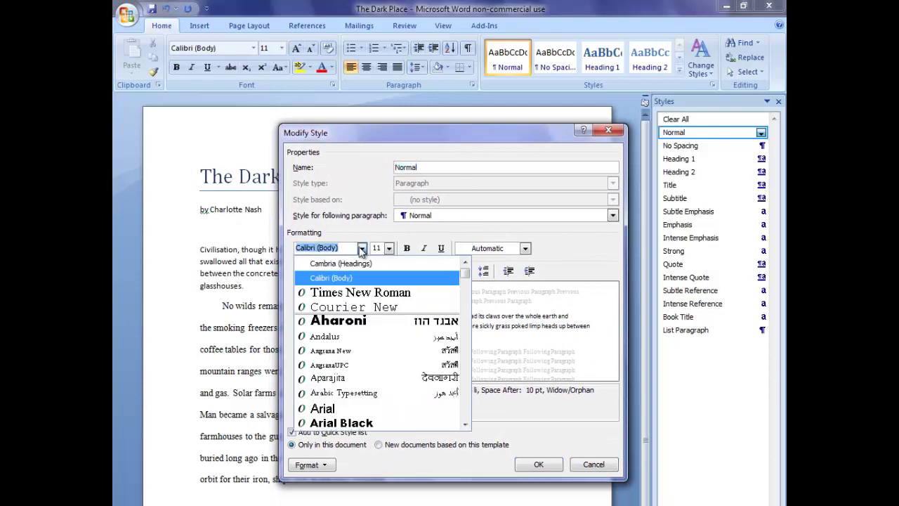
pyautogui.click(350, 293)
pyautogui.click(388, 248)
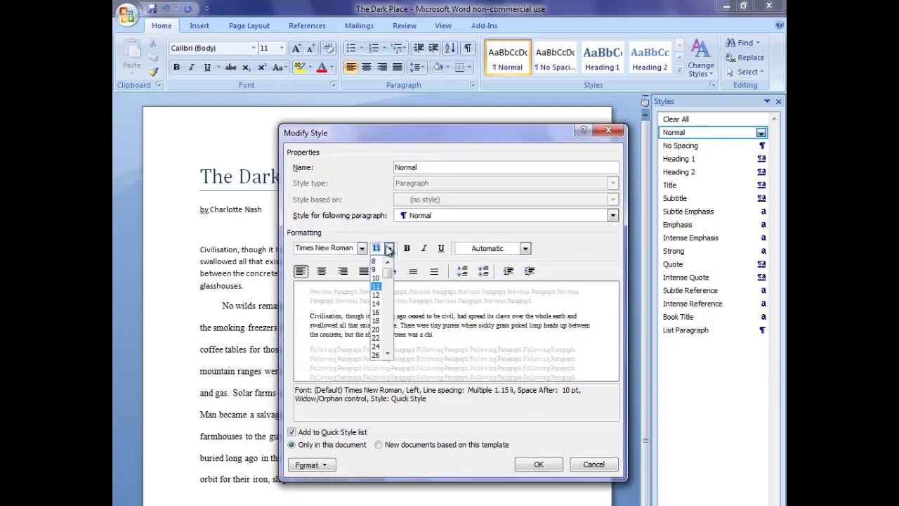
pyautogui.click(378, 295)
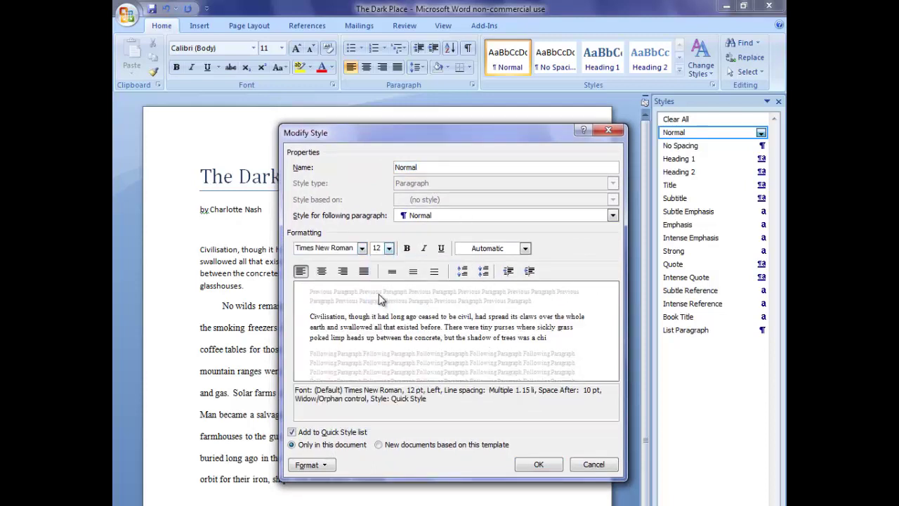
# - Give the Normal style double line spacing and a 1 cm first-line indent, and apply the changes
pyautogui.click(435, 272)
pyautogui.click(324, 466)
pyautogui.click(324, 493)
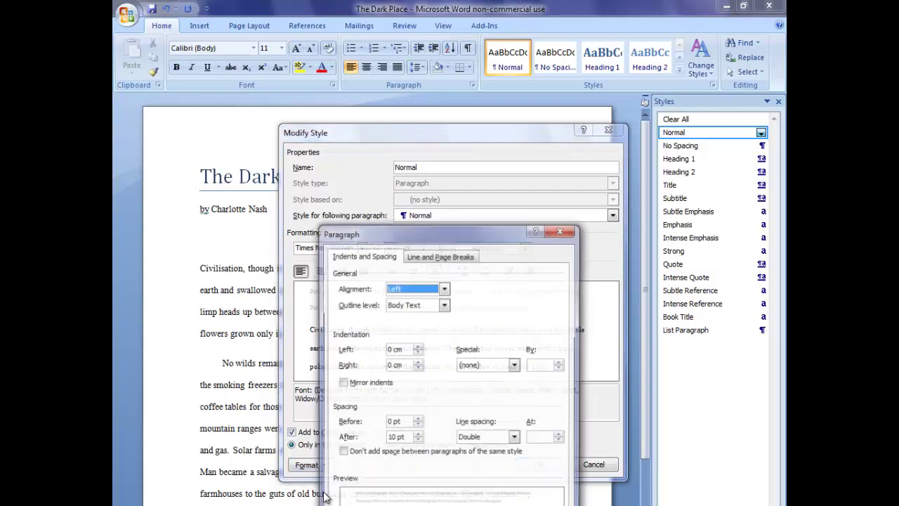
pyautogui.click(516, 365)
pyautogui.click(520, 384)
pyautogui.press('Tab')
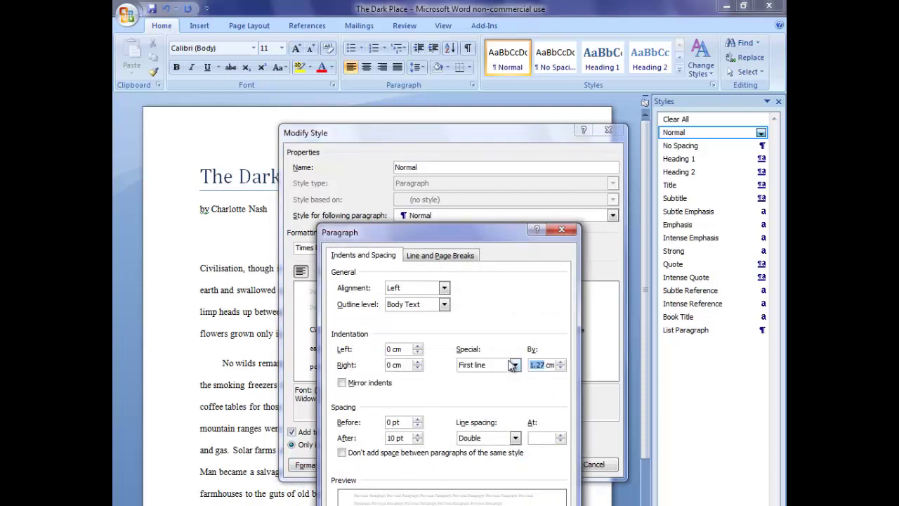
pyautogui.write('1')
pyautogui.press('Return')
pyautogui.click(552, 465)
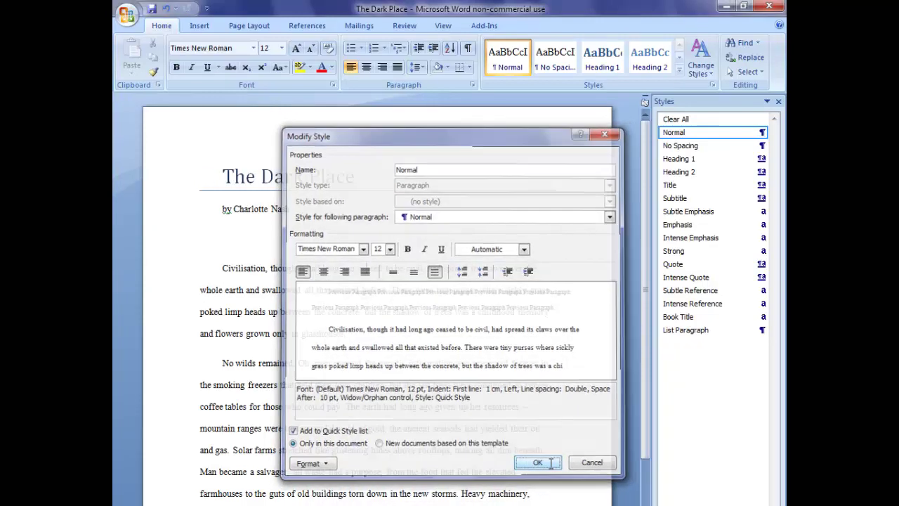
pyautogui.click(366, 269)
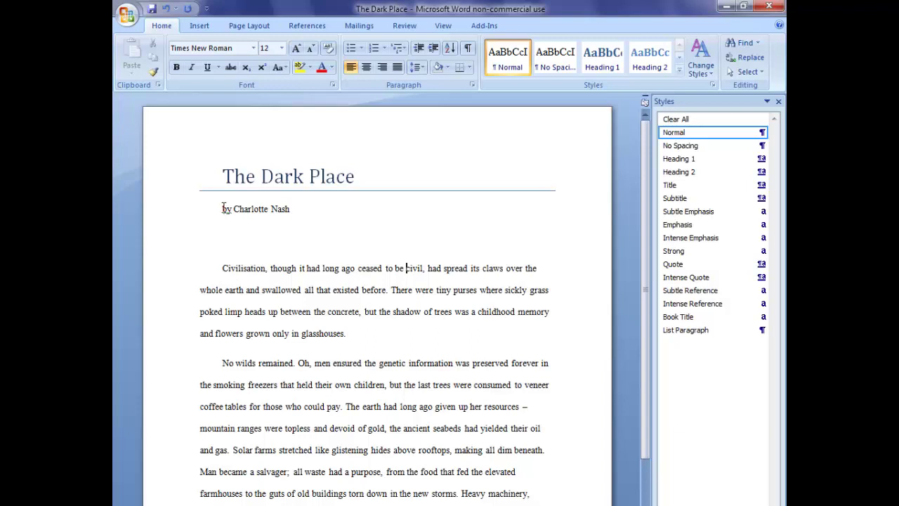
# - Center the author byline under the title and set its special indentation to (none)
pyautogui.moveTo(223, 209); pyautogui.dragTo(348, 199)
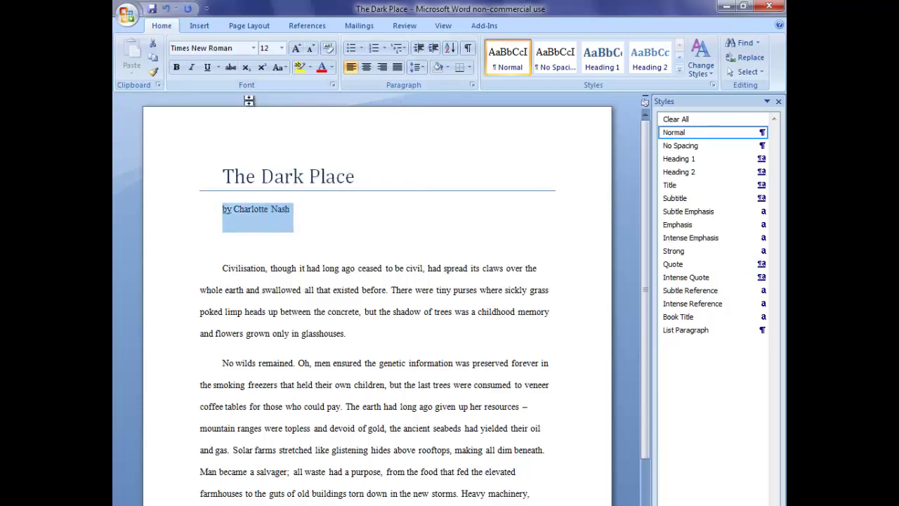
pyautogui.click(264, 209)
pyautogui.click(366, 66)
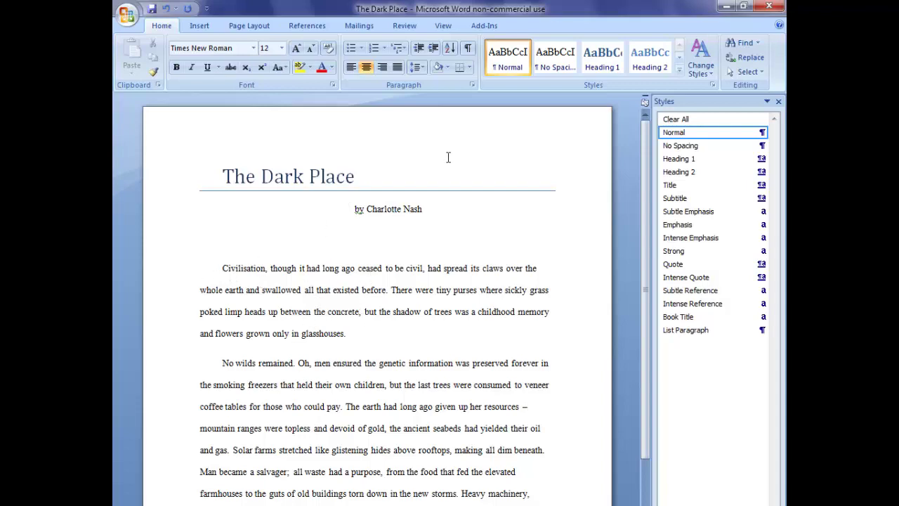
pyautogui.click(472, 84)
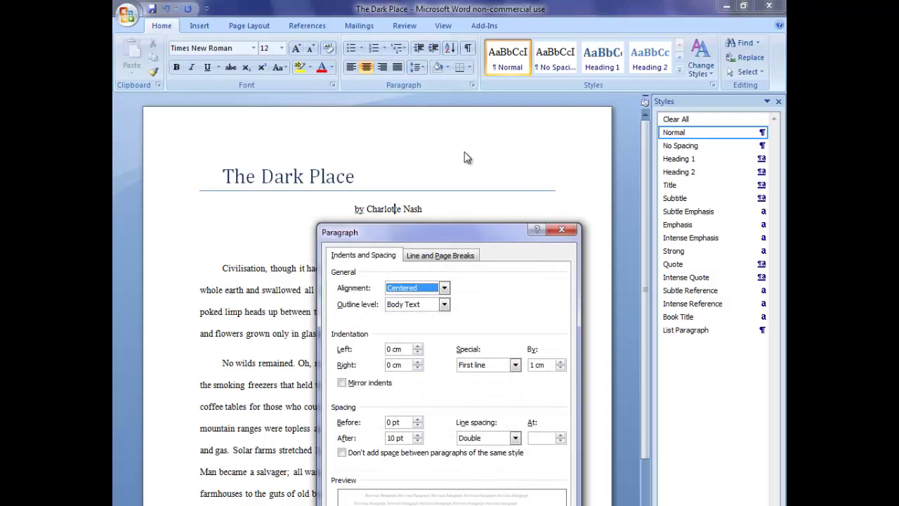
pyautogui.click(515, 364)
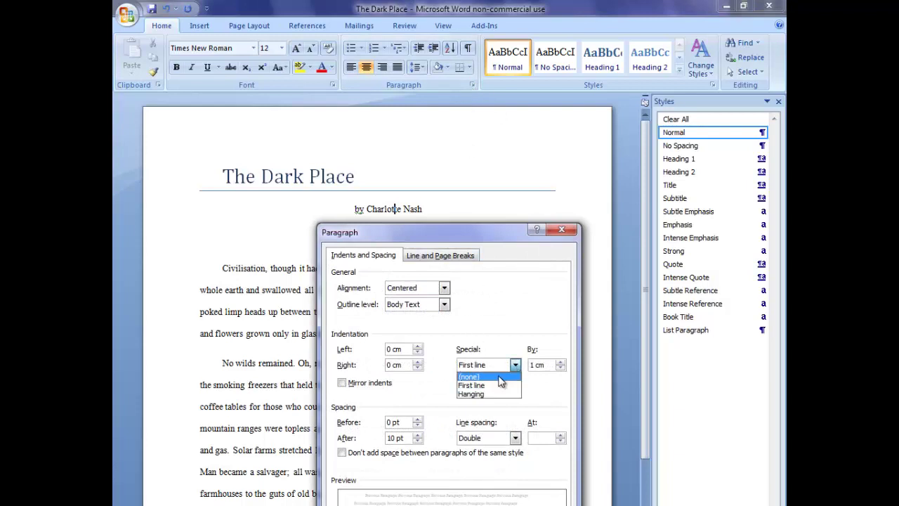
pyautogui.click(500, 377)
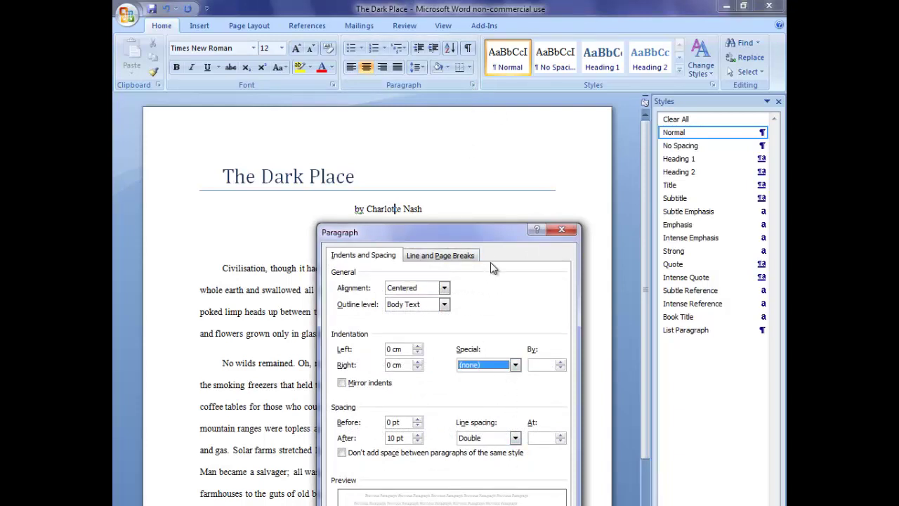
pyautogui.moveTo(493, 235); pyautogui.dragTo(496, 187)
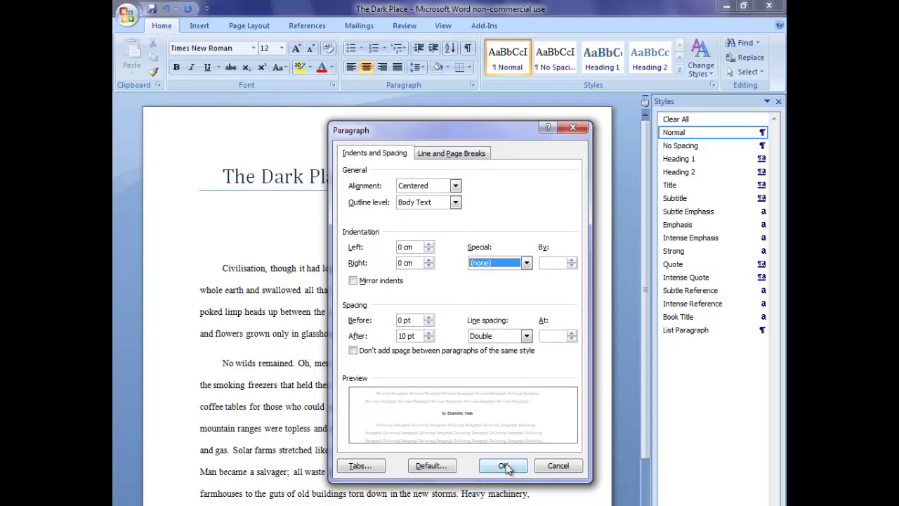
pyautogui.click(505, 463)
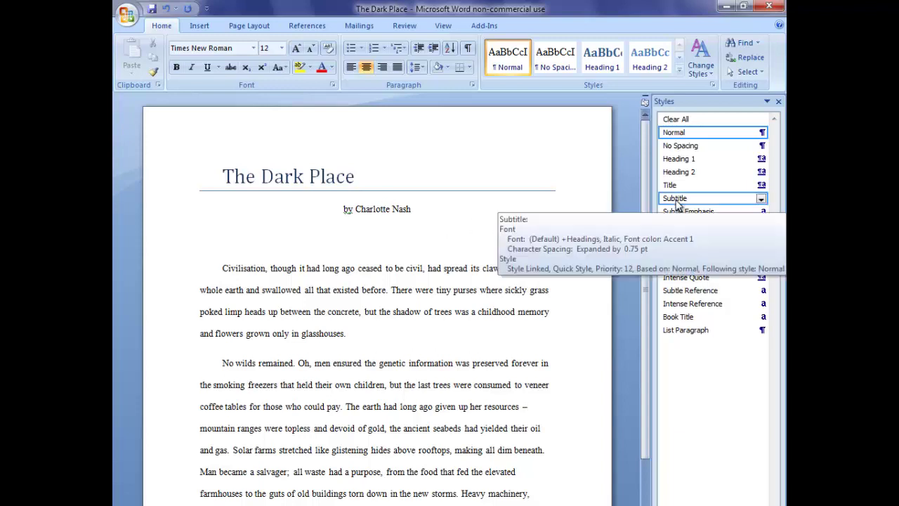
# - Update the Subtitle style to match the byline's formatting
pyautogui.click(762, 199)
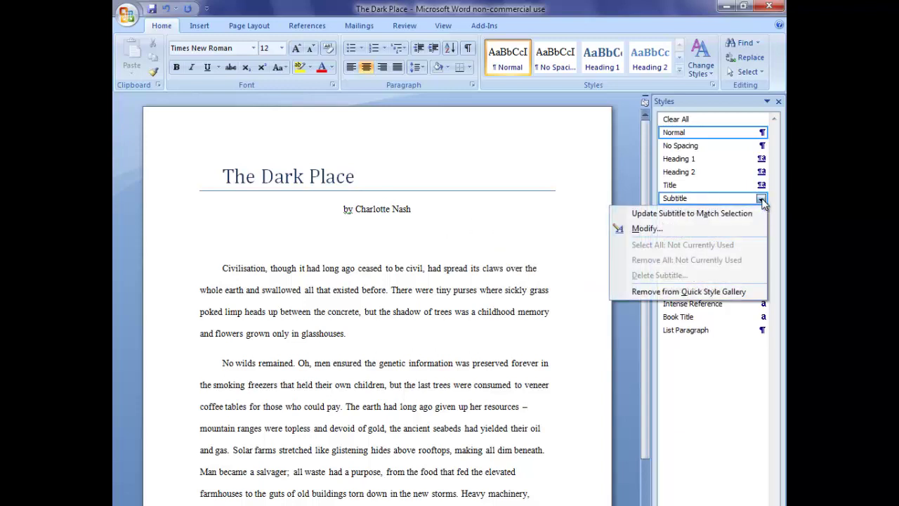
pyautogui.click(718, 213)
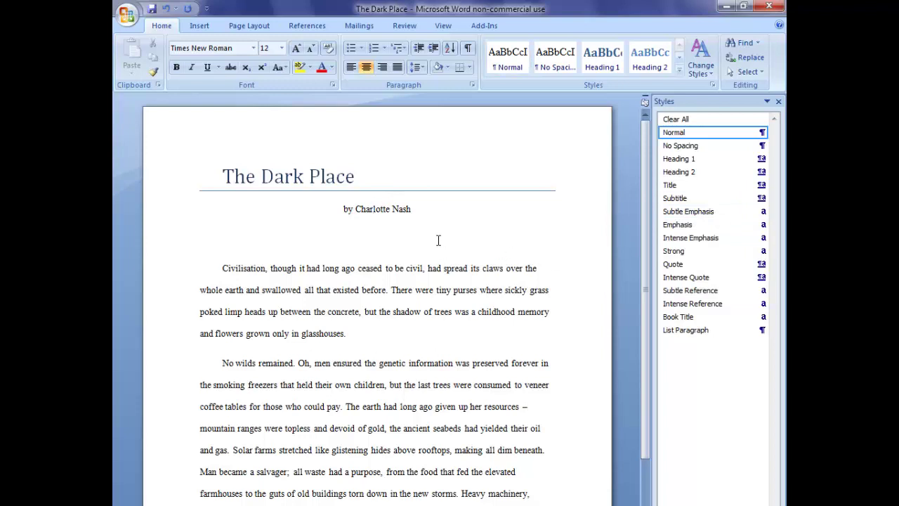
# - Try the Subtitle style on the first body paragraph and return that paragraph to the Normal style
pyautogui.click(420, 209)
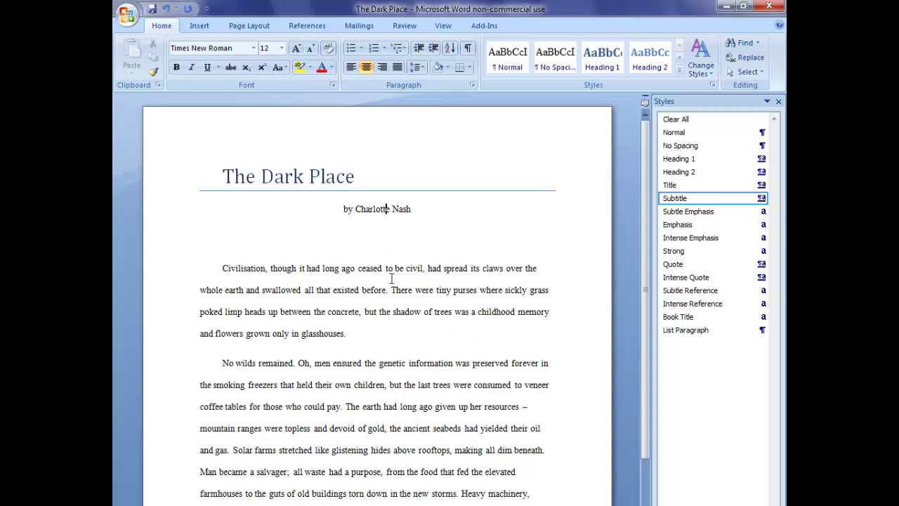
pyautogui.click(348, 267)
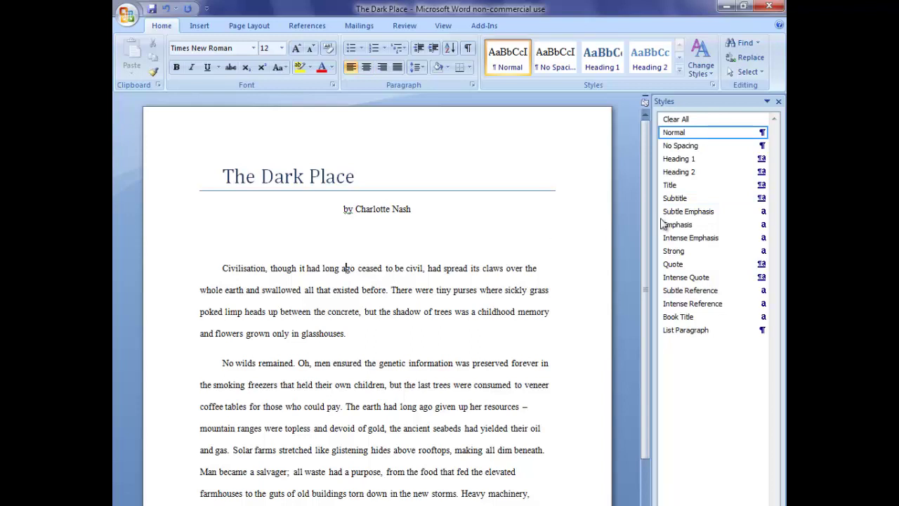
pyautogui.click(678, 199)
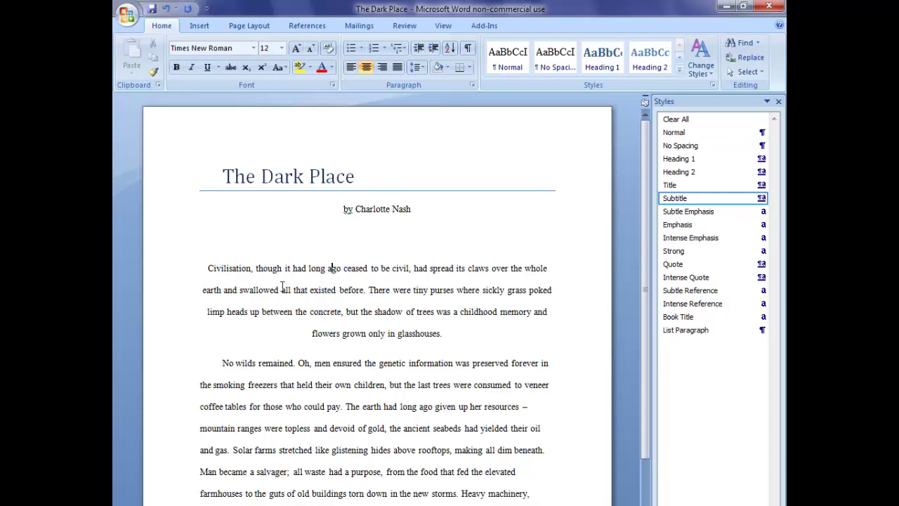
pyautogui.click(706, 132)
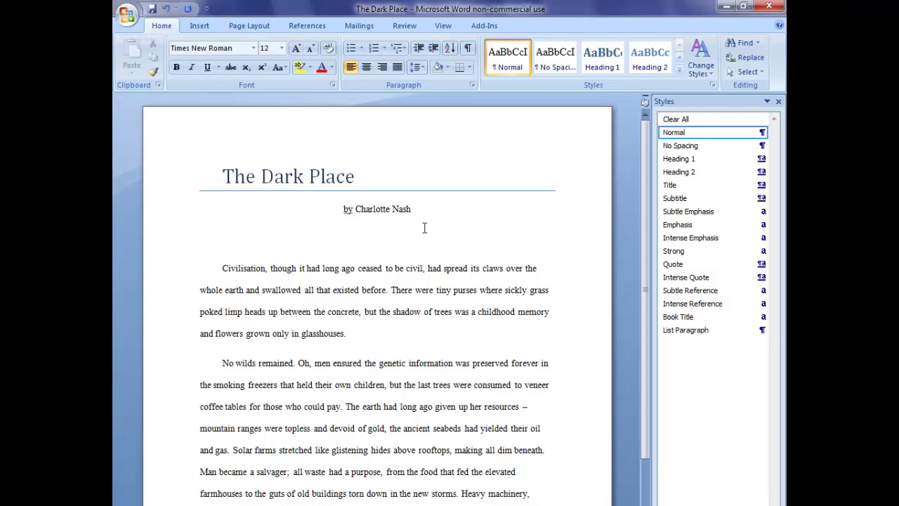
# - Center the empty line below the byline, apply the Subtitle style to it and enter "The Dark Place"
pyautogui.click(375, 237)
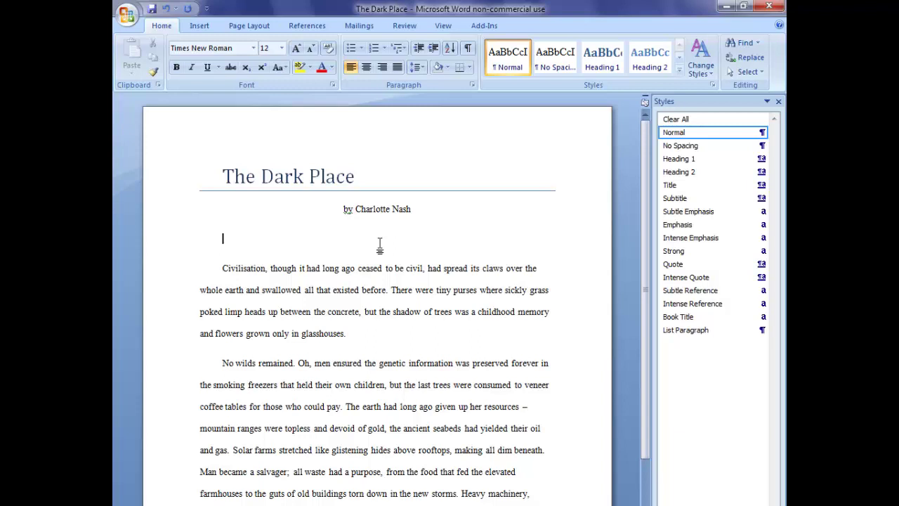
pyautogui.click(365, 67)
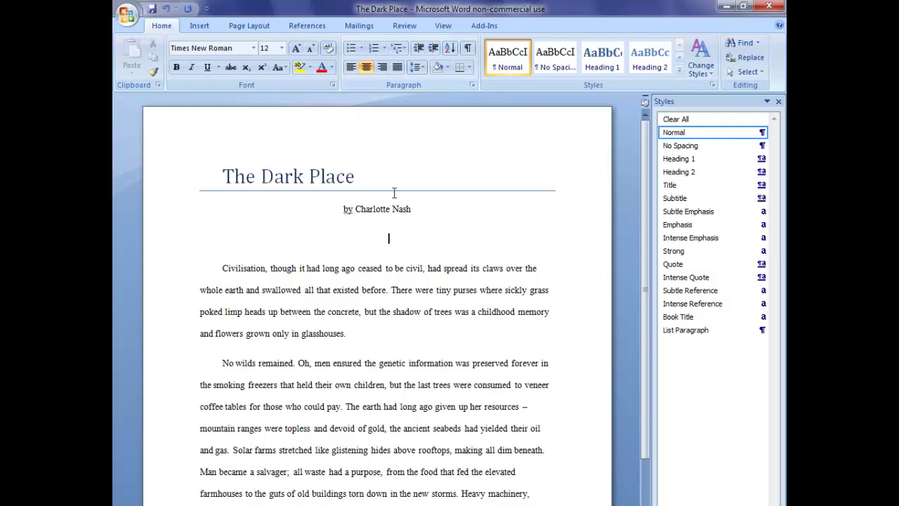
pyautogui.click(673, 199)
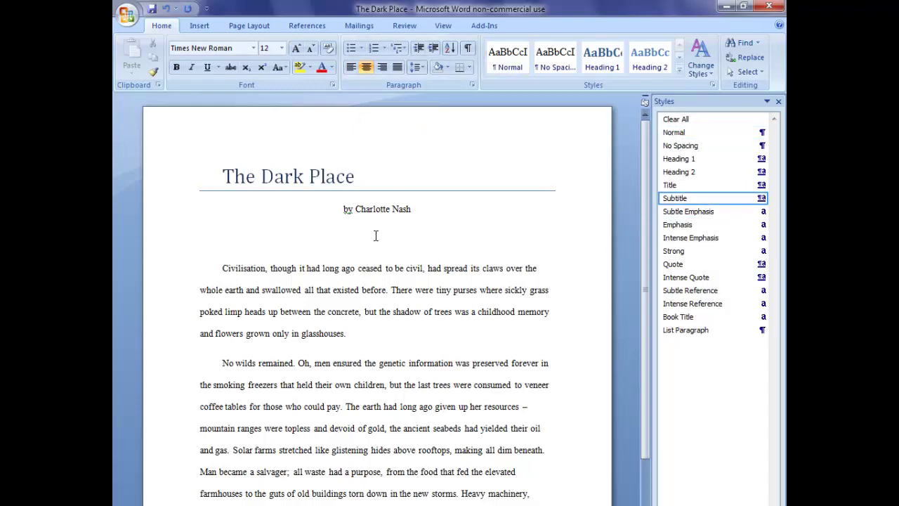
pyautogui.write('The Dark Place')
# - Make the new "The Dark Place" line below the byline bold
pyautogui.hotkey('shift', 'Left')
pyautogui.hotkey('shift', 'Left')
pyautogui.hotkey('shift', 'Left')
pyautogui.hotkey('shift', 'Left')
pyautogui.hotkey('shift', 'Left')
pyautogui.hotkey('shift', 'Left')
pyautogui.hotkey('shift', 'Left')
pyautogui.hotkey('shift', 'Left')
pyautogui.hotkey('shift', 'Left')
pyautogui.hotkey('shift', 'Left')
pyautogui.hotkey('shift', 'Left')
pyautogui.hotkey('shift', 'Left')
pyautogui.hotkey('shift', 'Left')
pyautogui.hotkey('shift', 'Left')
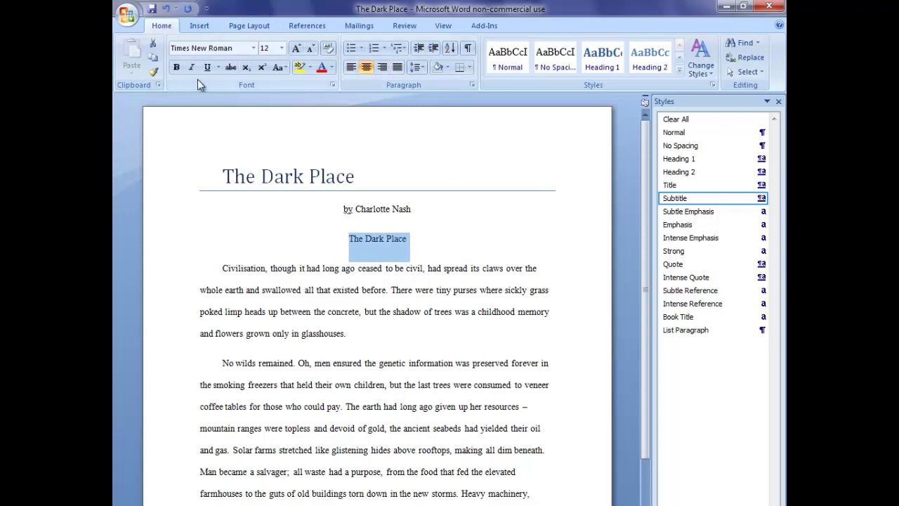
pyautogui.click(177, 68)
pyautogui.press('End')
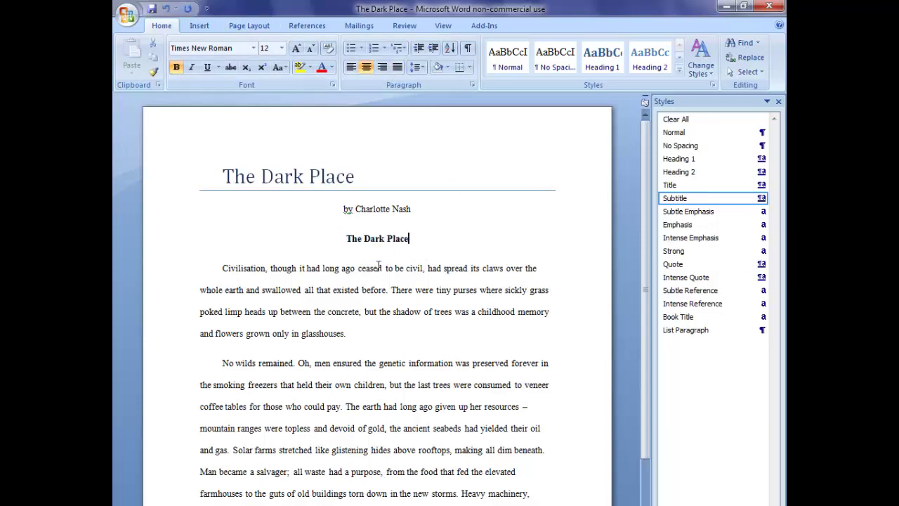
# - Update the Title style to match the bold sample line below the byline, and delete that sample line
pyautogui.hotkey('ctrl', 'Left')
pyautogui.hotkey('ctrl', 'Left')
pyautogui.click(762, 185)
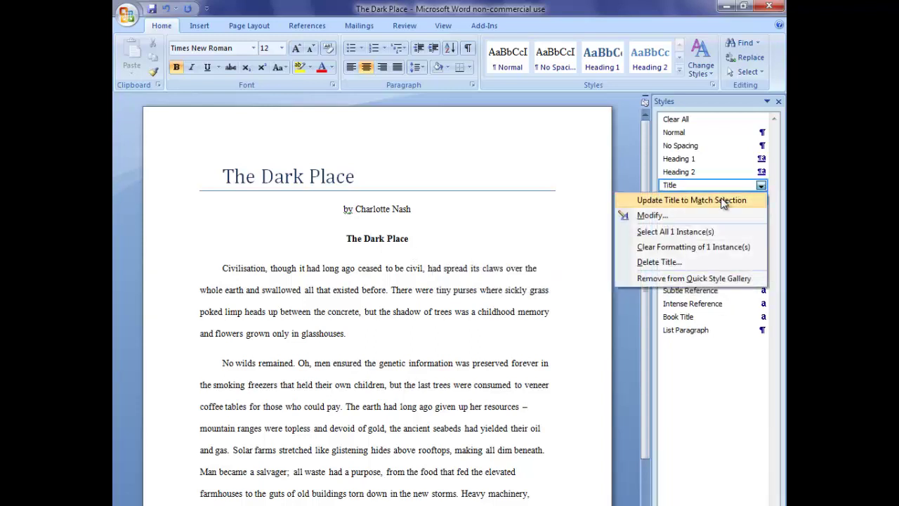
pyautogui.click(724, 202)
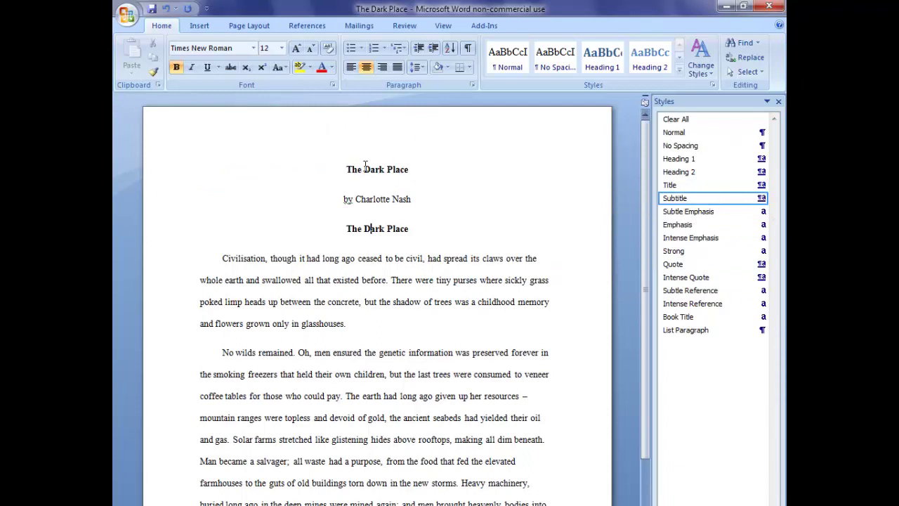
pyautogui.moveTo(347, 229); pyautogui.dragTo(418, 230)
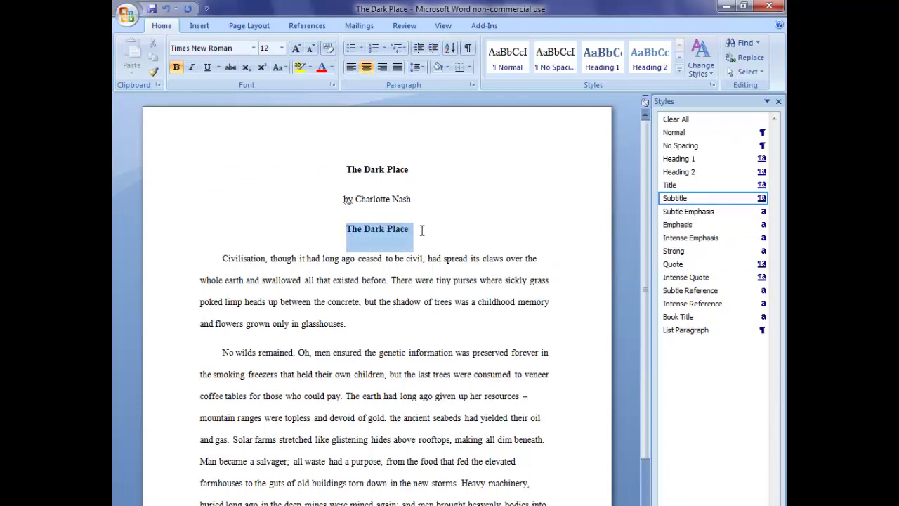
pyautogui.press('Delete')
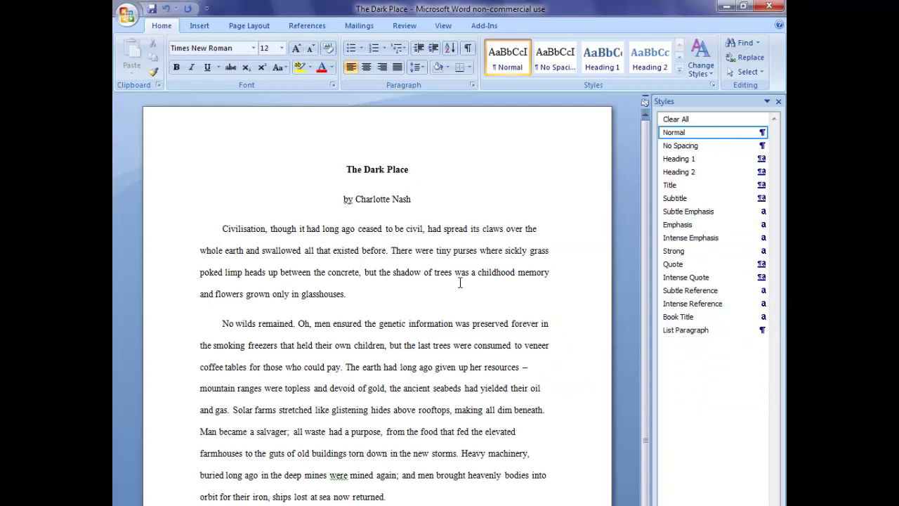
# - Modify the Title style's paragraph format to have 150 pt spacing before, and apply the changes
pyautogui.click(401, 170)
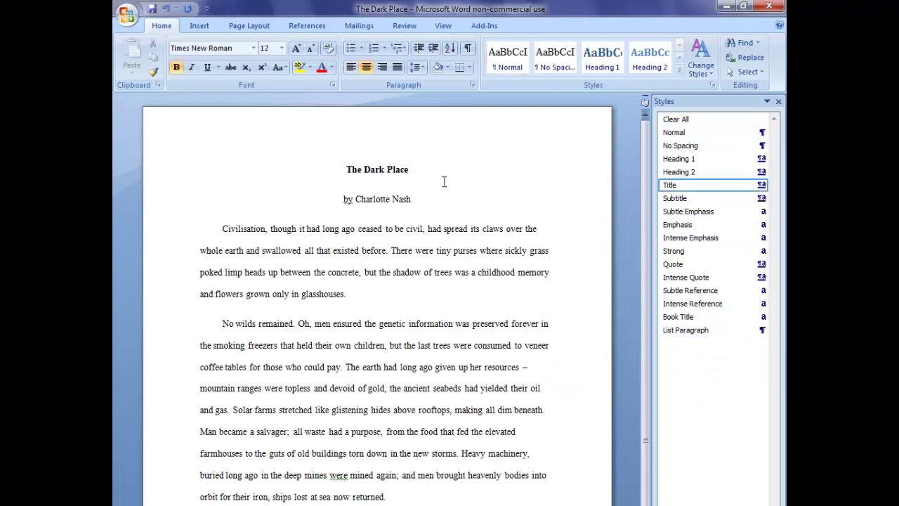
pyautogui.click(761, 185)
pyautogui.click(690, 214)
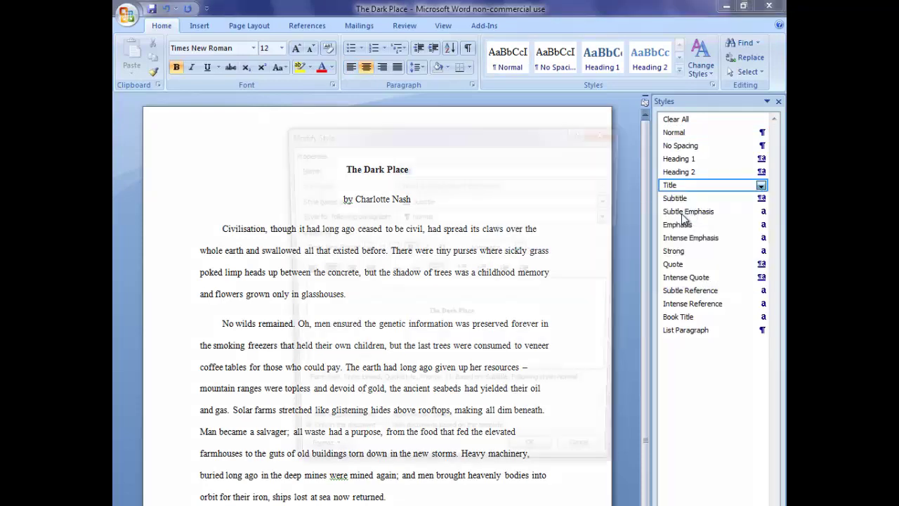
pyautogui.click(325, 465)
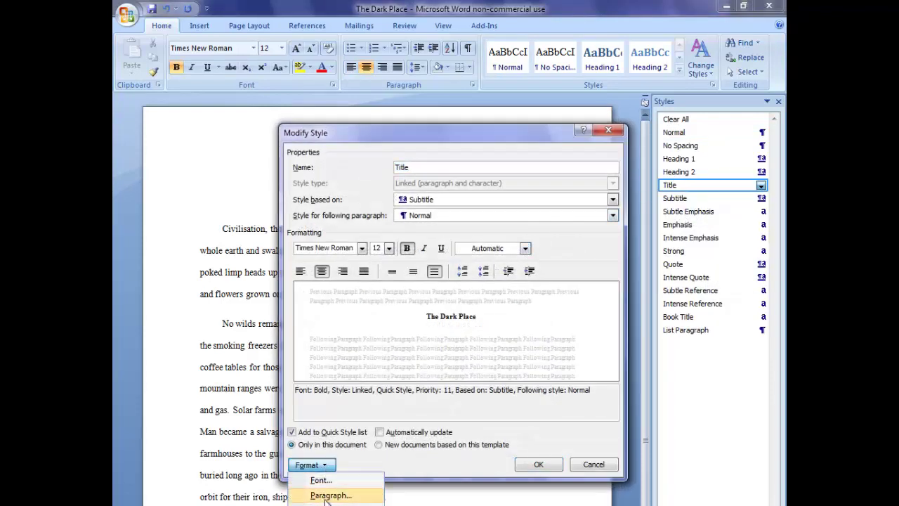
pyautogui.click(326, 494)
pyautogui.moveTo(413, 321); pyautogui.dragTo(380, 327)
pyautogui.write('150')
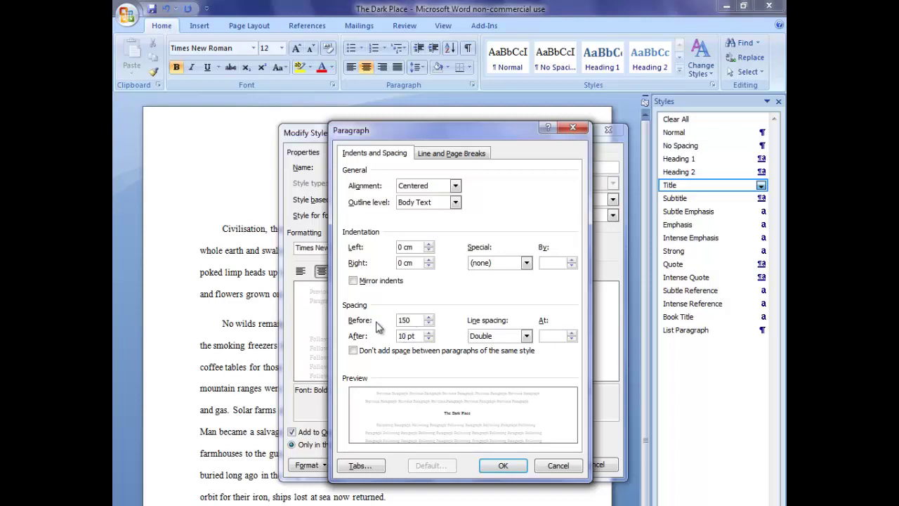
pyautogui.press('Return')
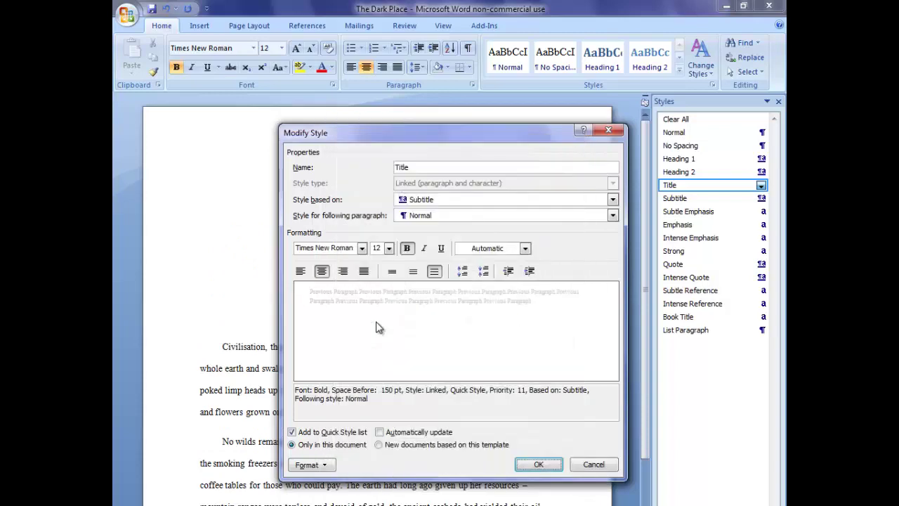
pyautogui.click(538, 465)
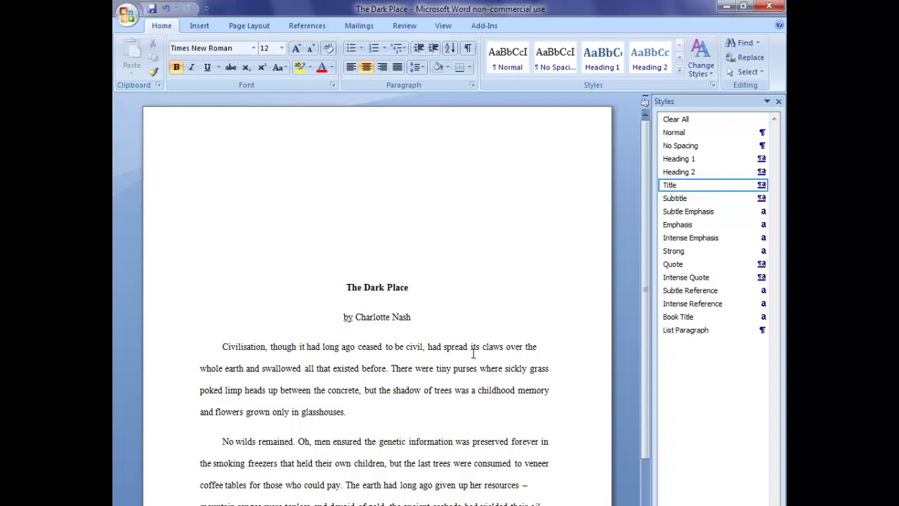
# - Add a "Chapter 1" line below the byline and make it bold
pyautogui.click(421, 318)
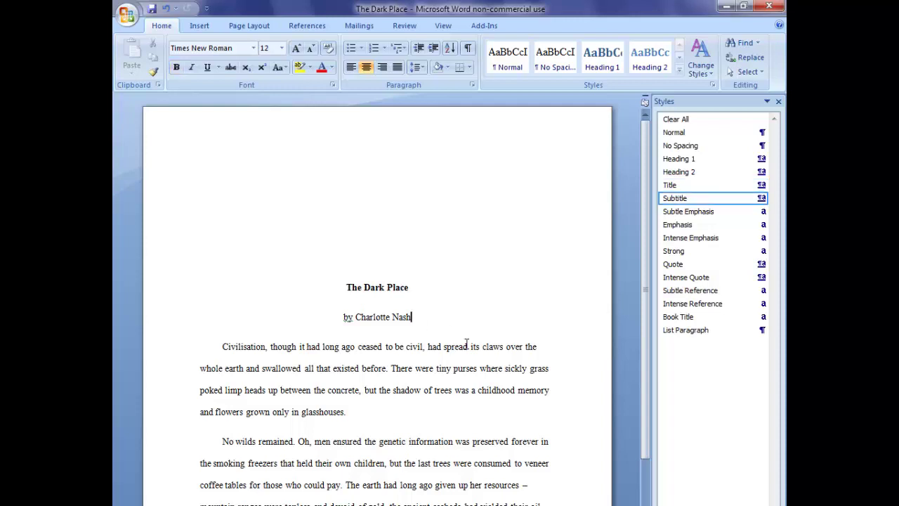
pyautogui.press('Return')
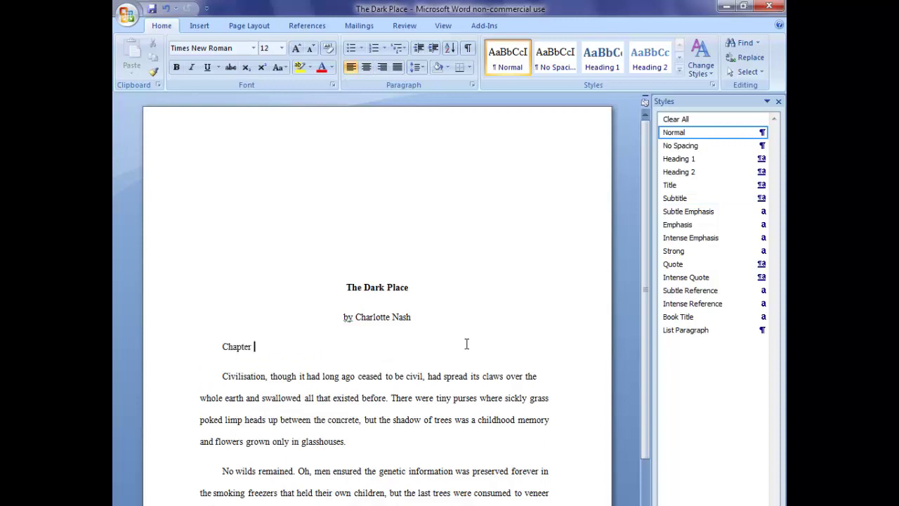
pyautogui.moveTo(211, 336); pyautogui.dragTo(259, 352)
pyautogui.click(232, 346)
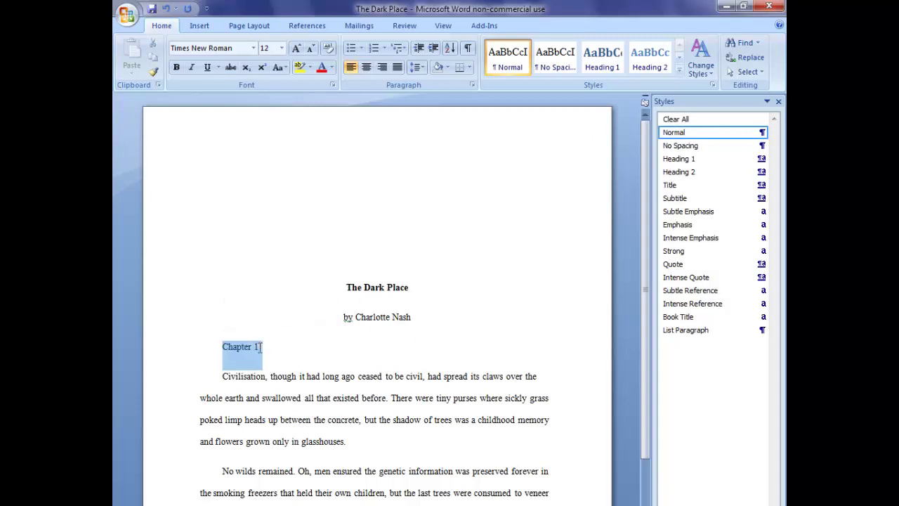
pyautogui.hotkey('ctrl', 'b')
pyautogui.click(309, 355)
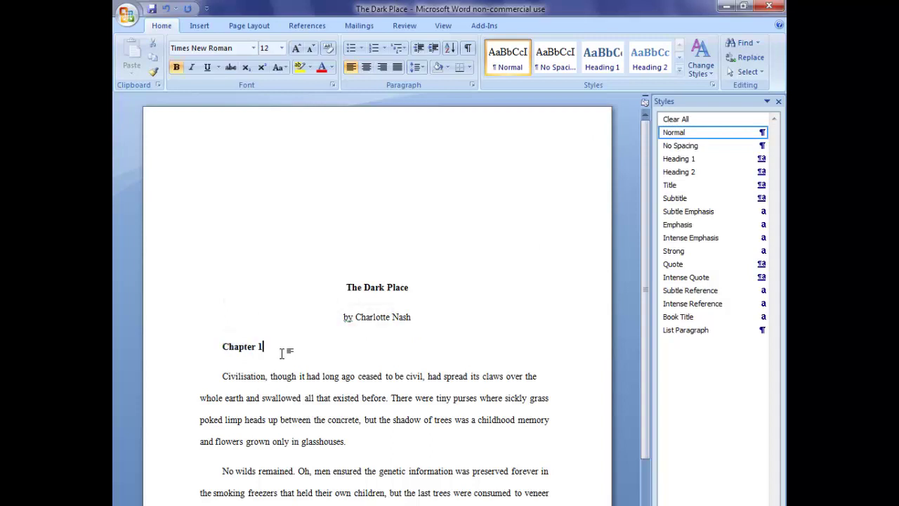
# - Set the special indentation of the "Chapter 1" line to (none)
pyautogui.click(472, 85)
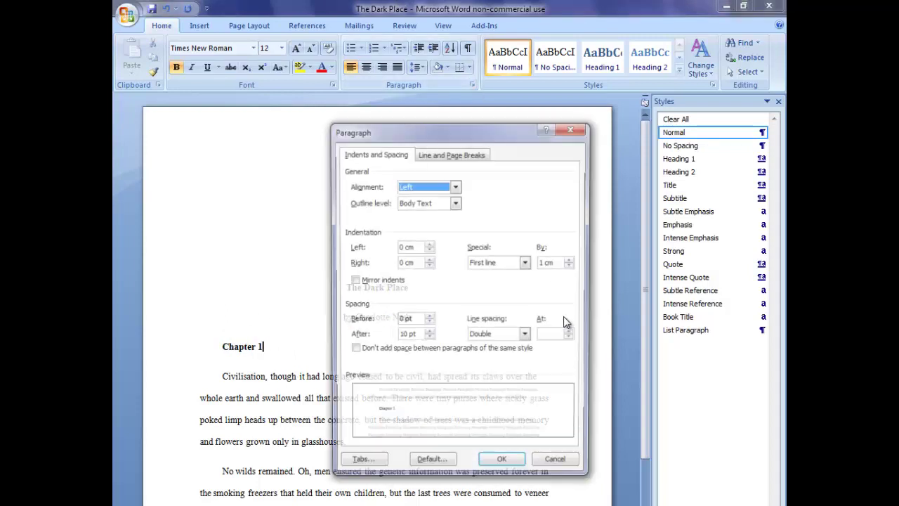
pyautogui.click(529, 264)
pyautogui.click(495, 272)
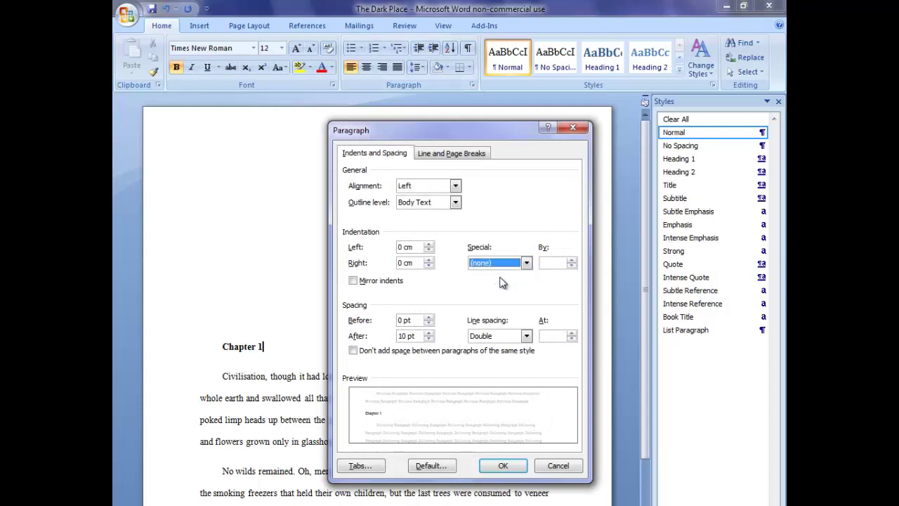
pyautogui.click(503, 465)
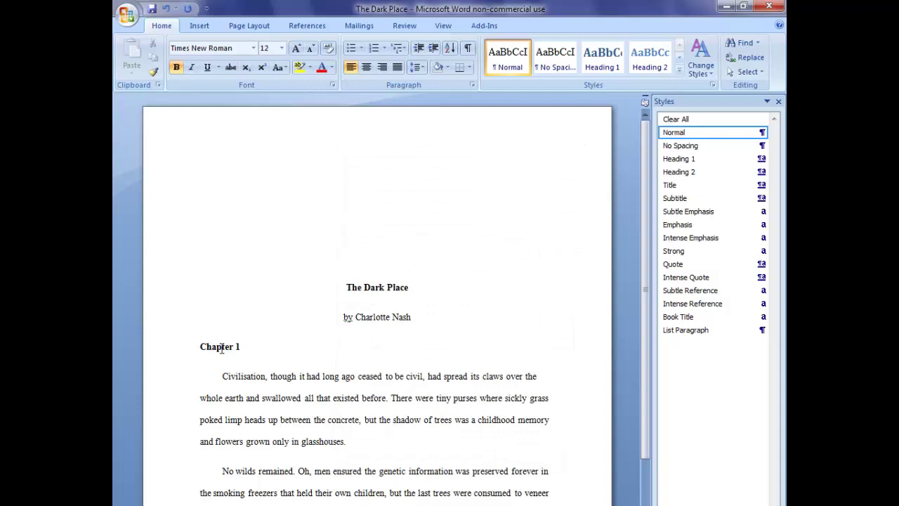
# - Try reapplying the Normal style to the "Chapter 1" line and undo it
pyautogui.click(222, 347)
pyautogui.moveTo(695, 134)
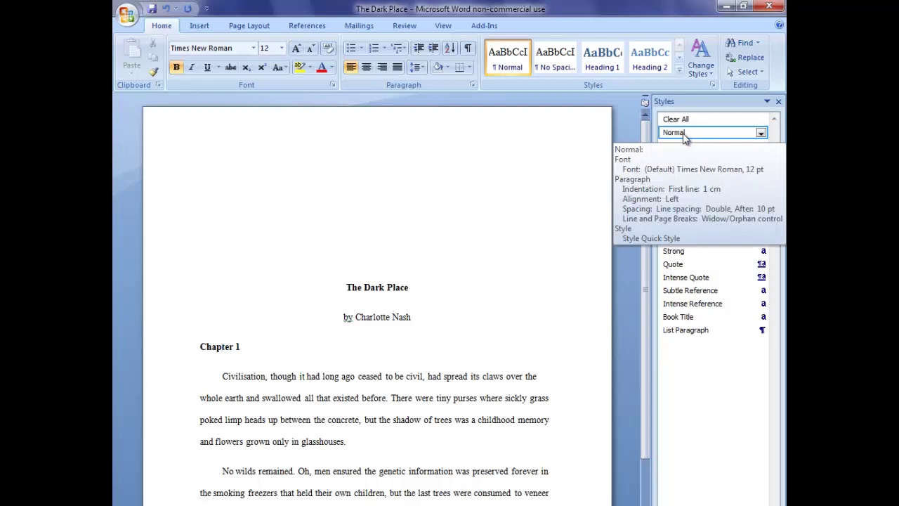
pyautogui.click(683, 133)
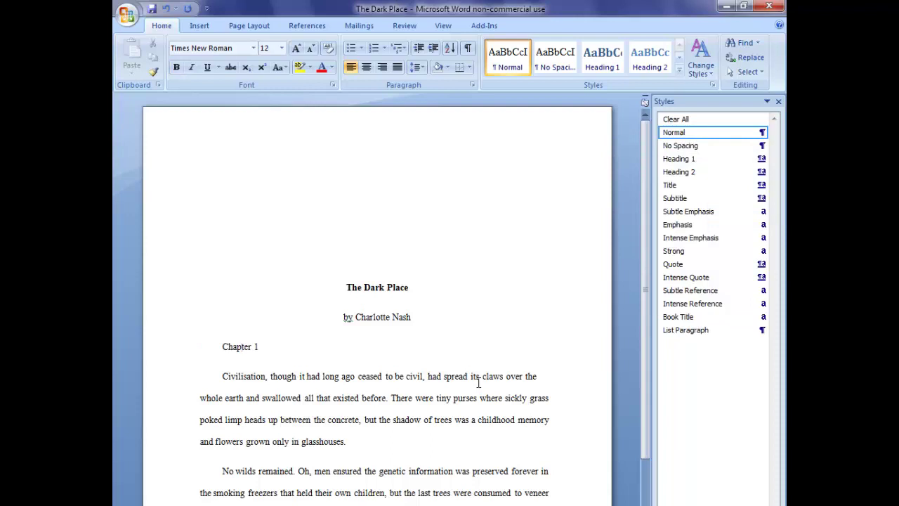
pyautogui.hotkey('ctrl', 'z')
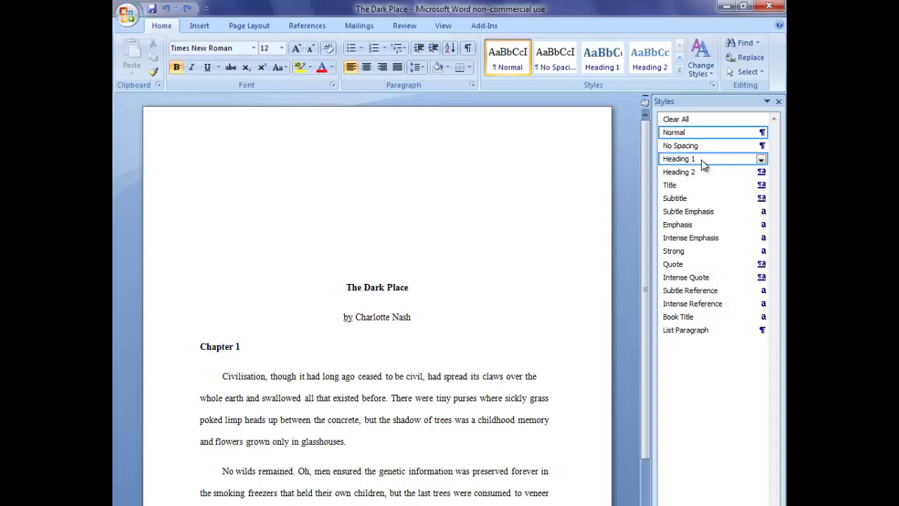
# - Update the Heading 1 style to match the formatting of the "Chapter 1" line
pyautogui.click(761, 159)
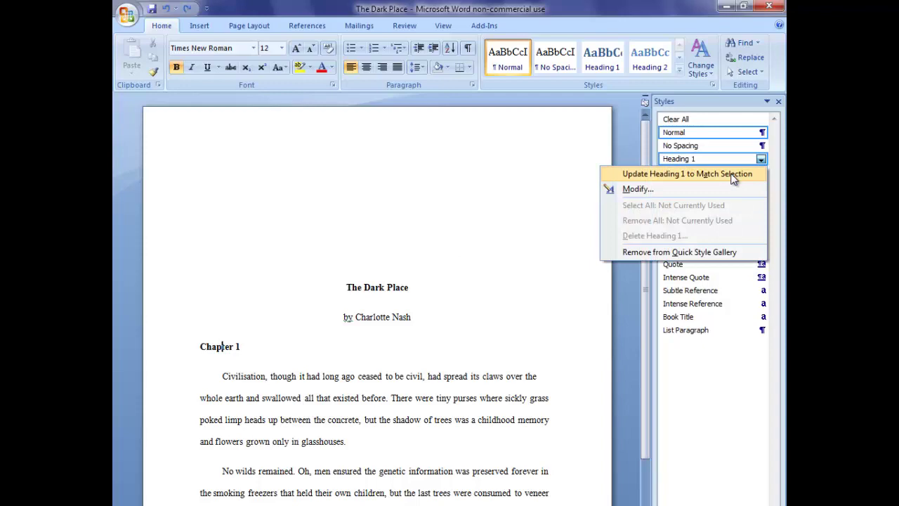
pyautogui.click(731, 174)
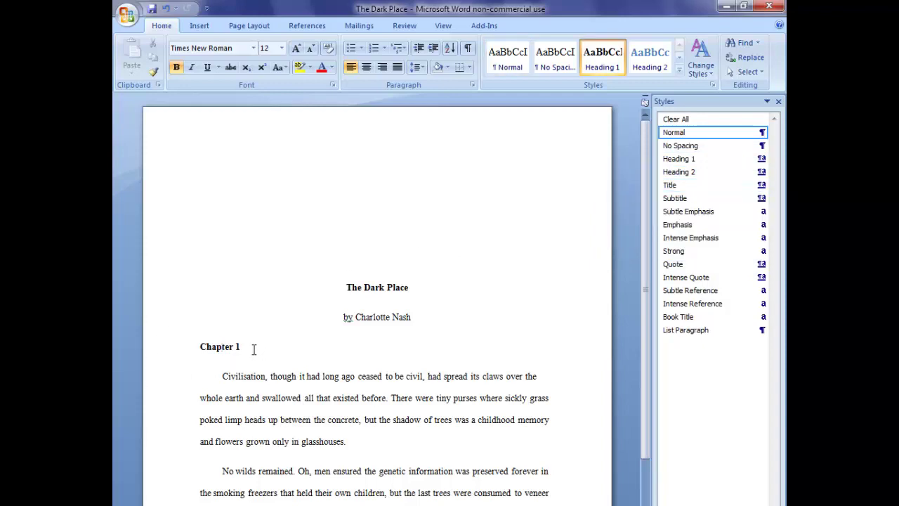
# - Add a "Chapter 2" heading in the Heading 1 style after the last paragraph of the document
pyautogui.scroll(-15, 287, 360)
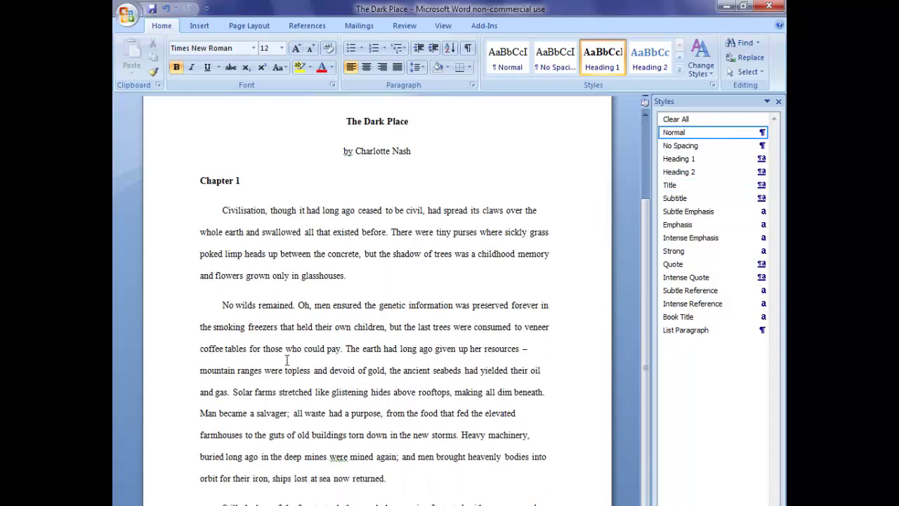
pyautogui.scroll(-1, 289, 355)
pyautogui.click(461, 322)
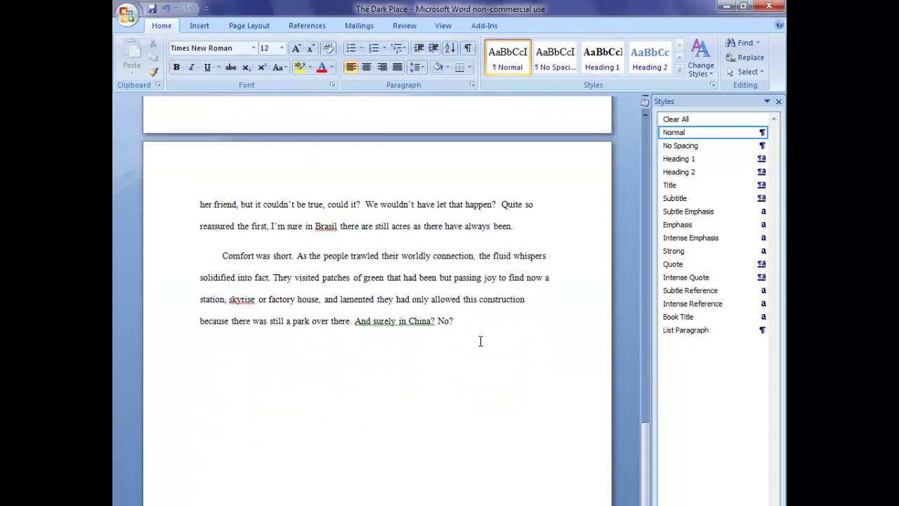
pyautogui.press('Return')
pyautogui.click(678, 159)
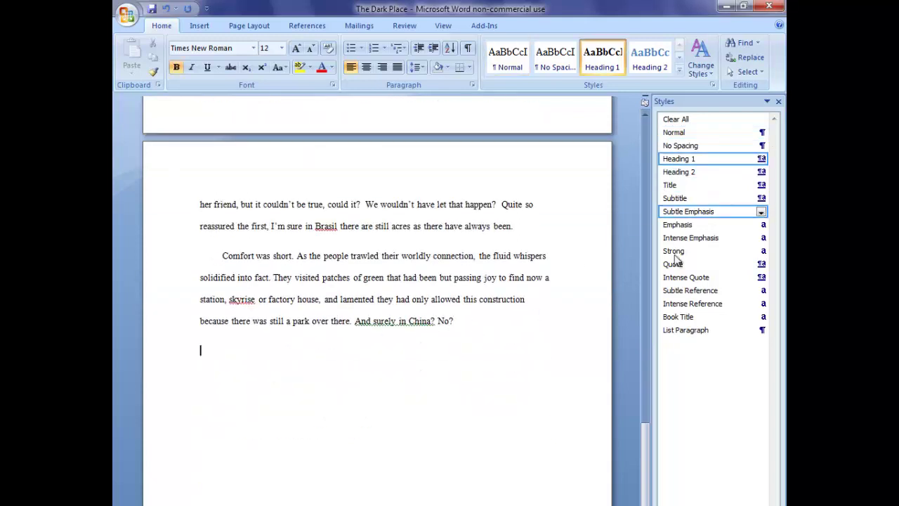
pyautogui.write('Chapter 2')
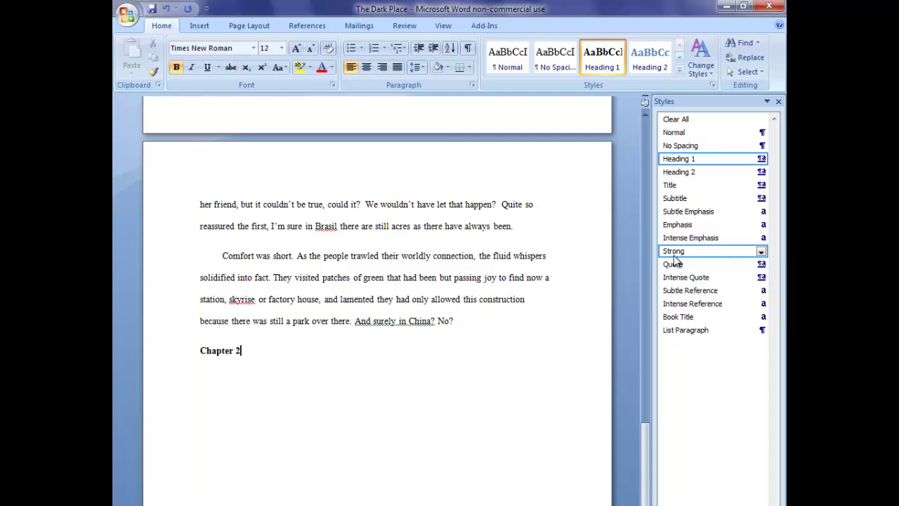
# - Start a new paragraph below the "Chapter 2" heading and return to the beginning of the manuscript
pyautogui.press('Return')
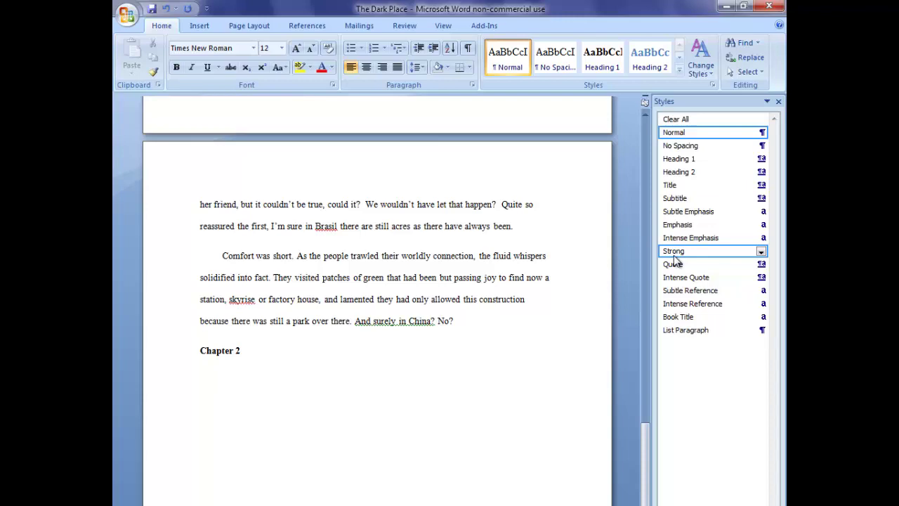
pyautogui.scroll(15, 673, 260)
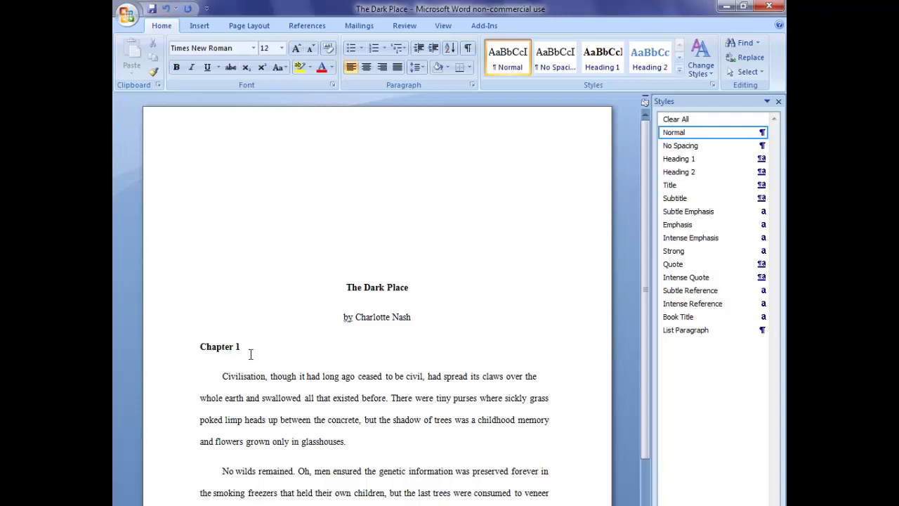
pyautogui.scroll(-3, 341, 453)
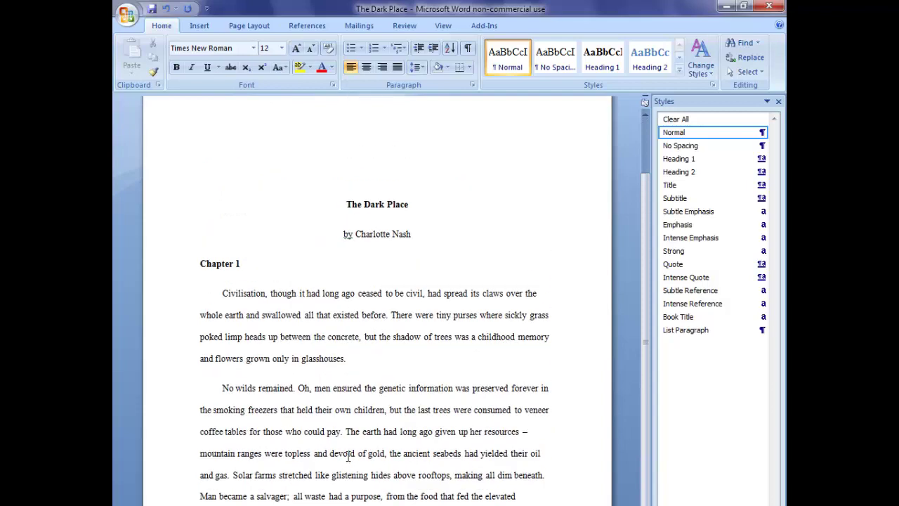
pyautogui.scroll(3, 348, 454)
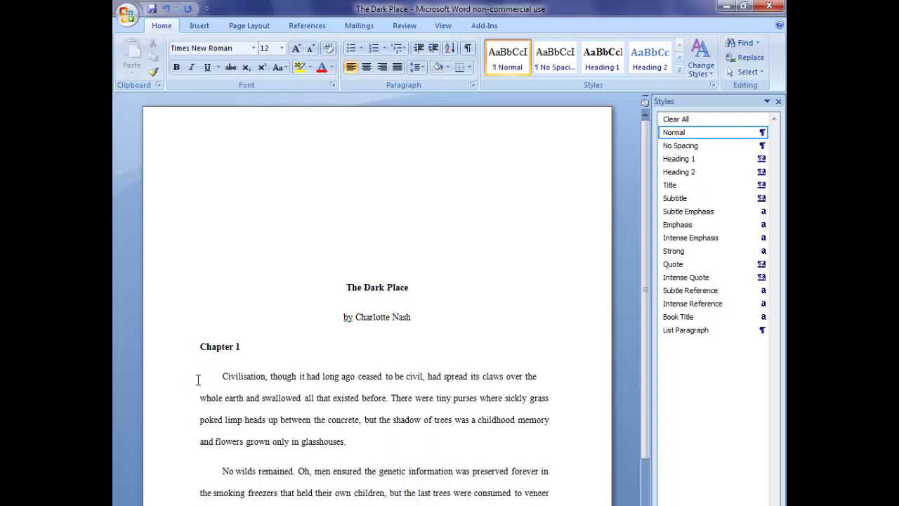
# - Place the cursor in the first paragraph under "Chapter 1" and undock the Styles pane so it floats over the document
pyautogui.click(223, 380)
pyautogui.moveTo(737, 295)
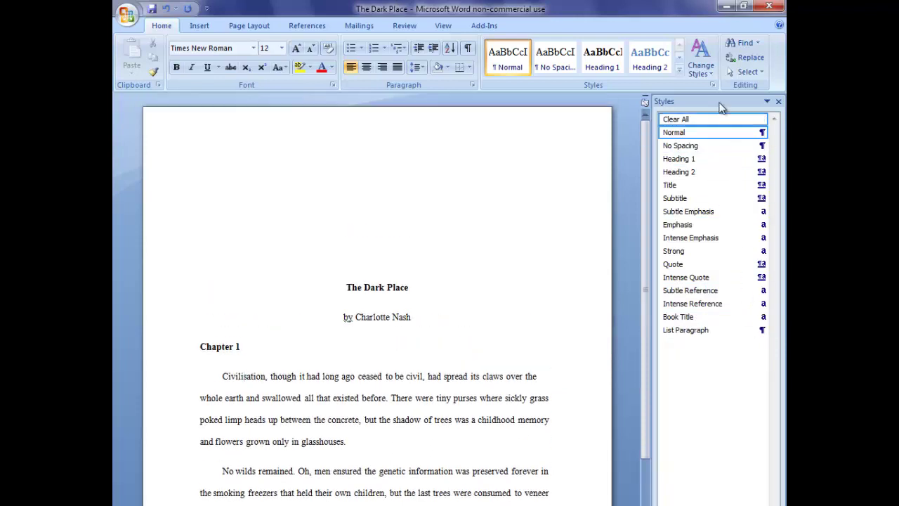
pyautogui.click(768, 102)
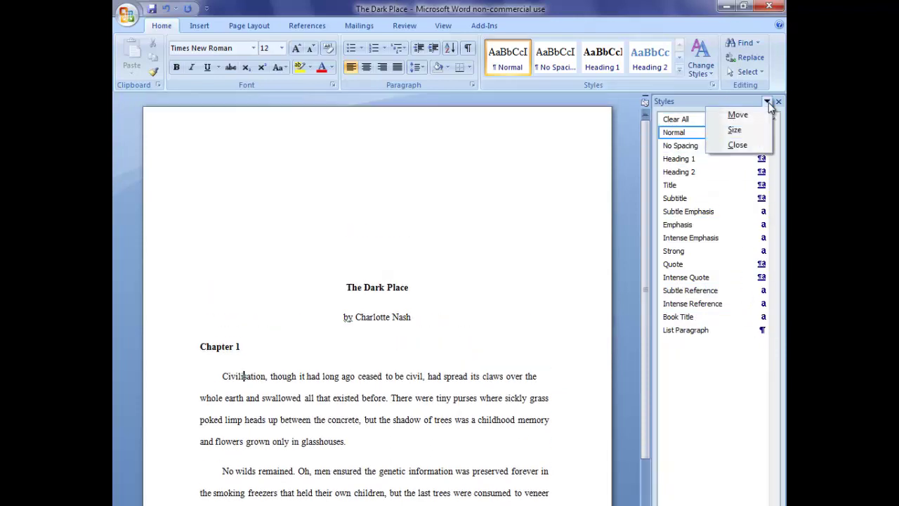
pyautogui.click(768, 102)
pyautogui.moveTo(769, 102); pyautogui.dragTo(633, 103)
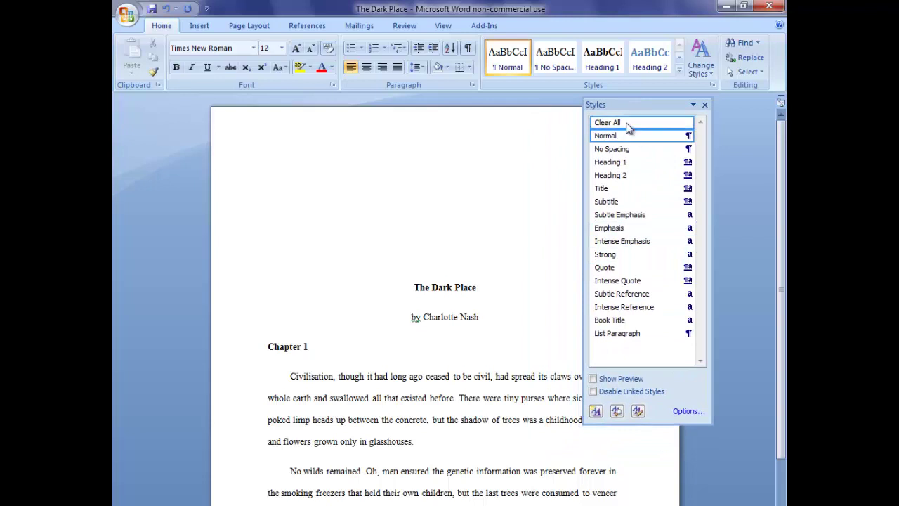
# - Start a new paragraph style named "New scene" based on Normal, with its special indentation set to (none)
pyautogui.click(595, 411)
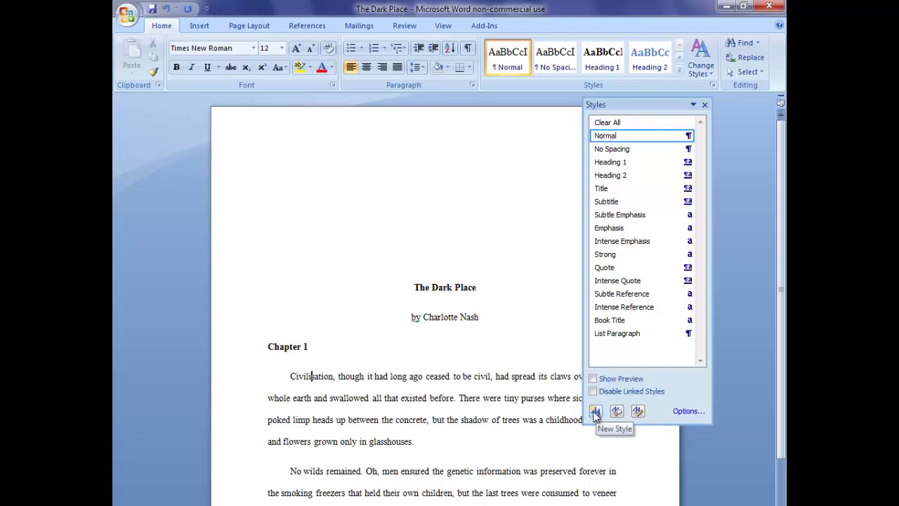
pyautogui.click(595, 411)
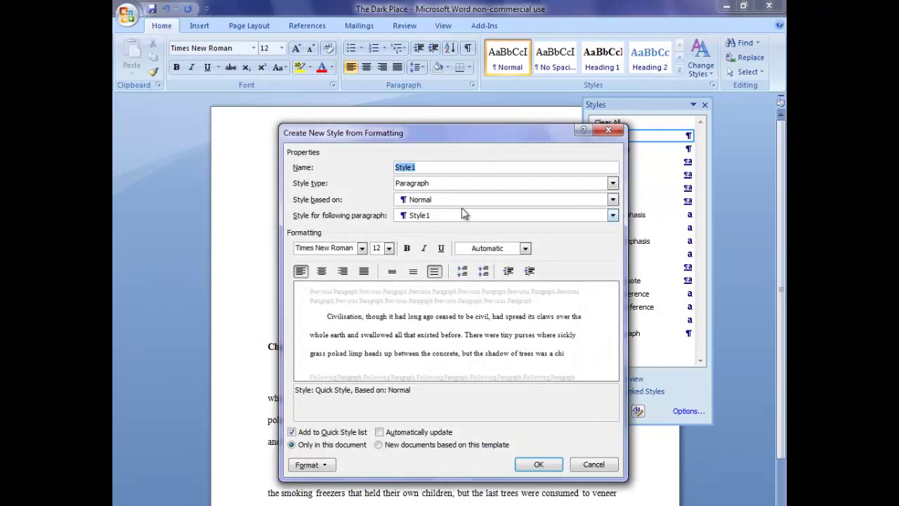
pyautogui.write('New scene')
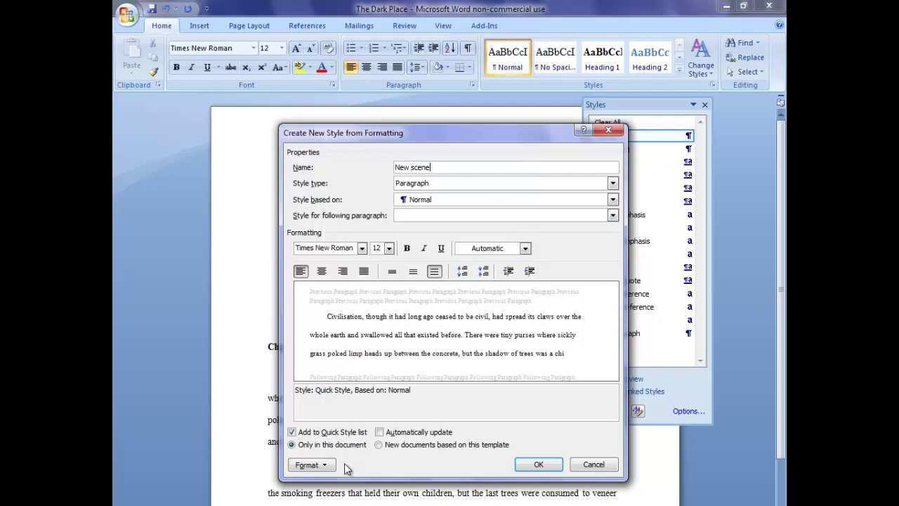
pyautogui.click(310, 464)
pyautogui.click(325, 494)
pyautogui.click(525, 263)
pyautogui.click(500, 273)
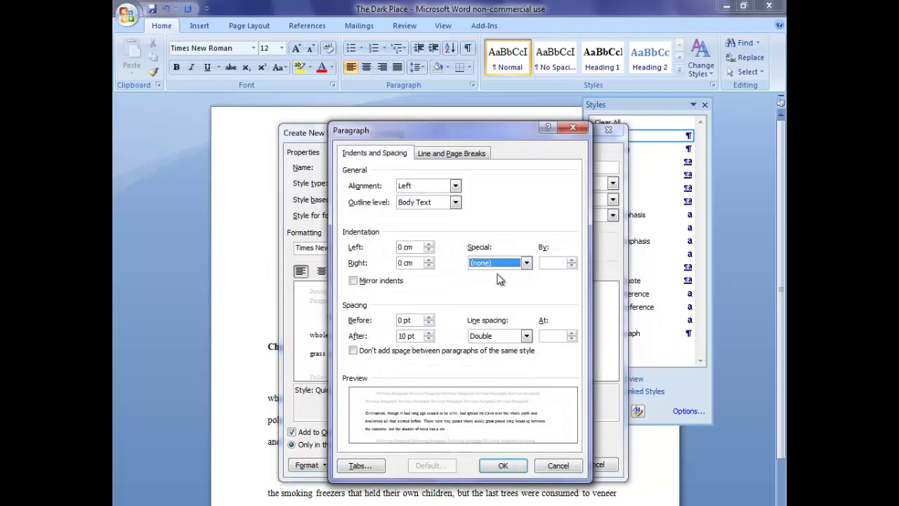
pyautogui.click(510, 469)
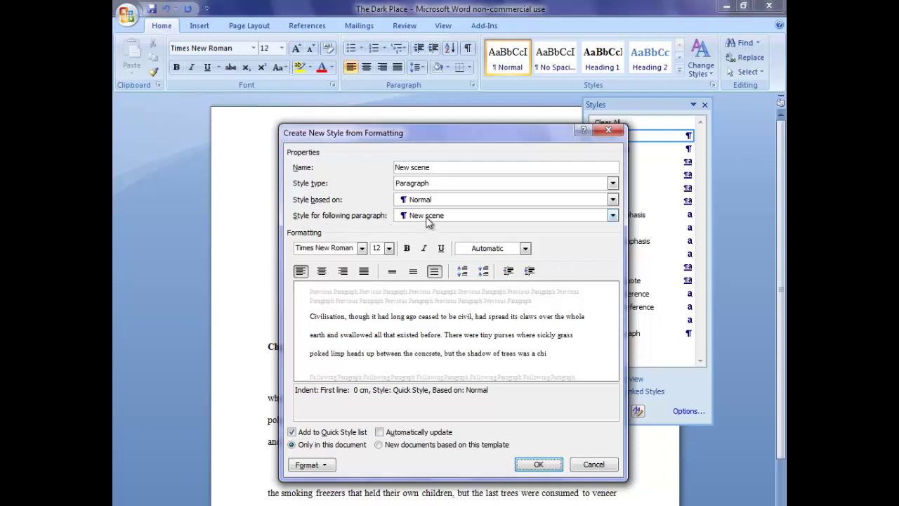
# - Set the new style's following paragraph style to Normal and create the style
pyautogui.click(425, 218)
pyautogui.click(422, 236)
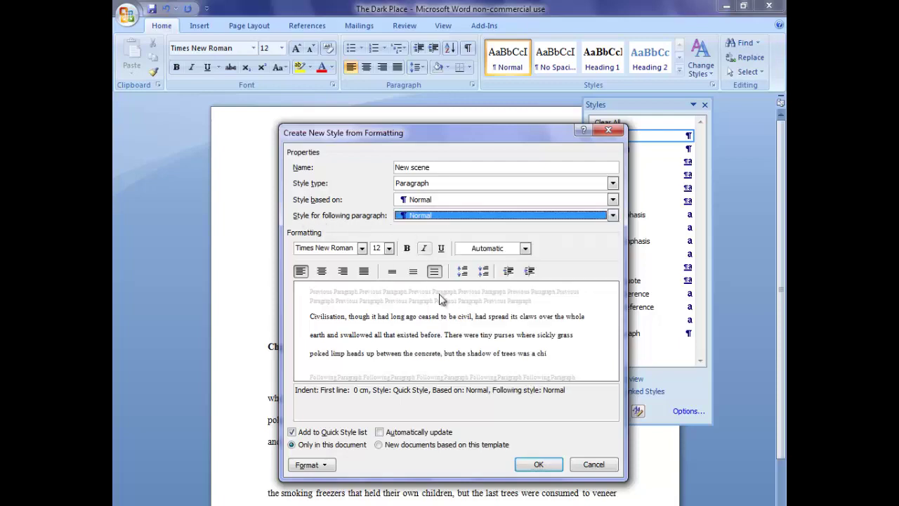
pyautogui.click(534, 467)
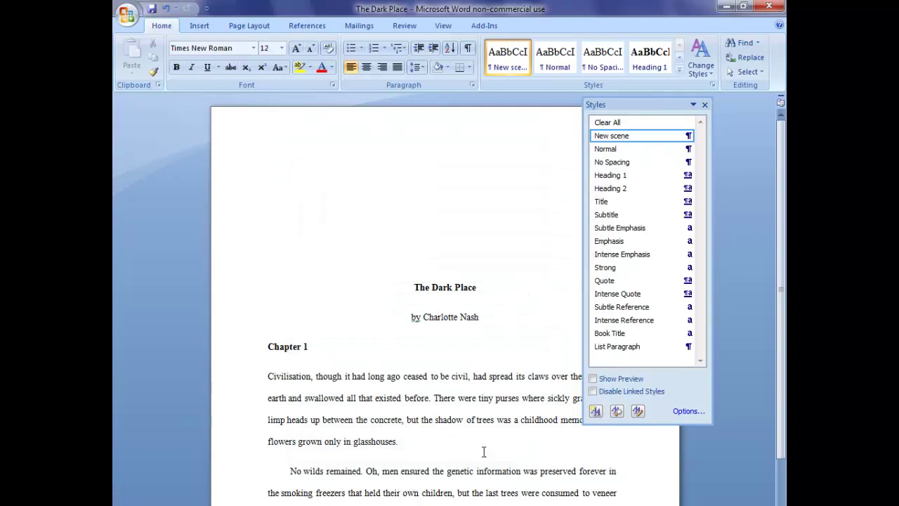
# - Modify the Normal style's paragraph spacing to 0 pt after, and move the floating Styles pane clear of the text
pyautogui.scroll(-1, 471, 436)
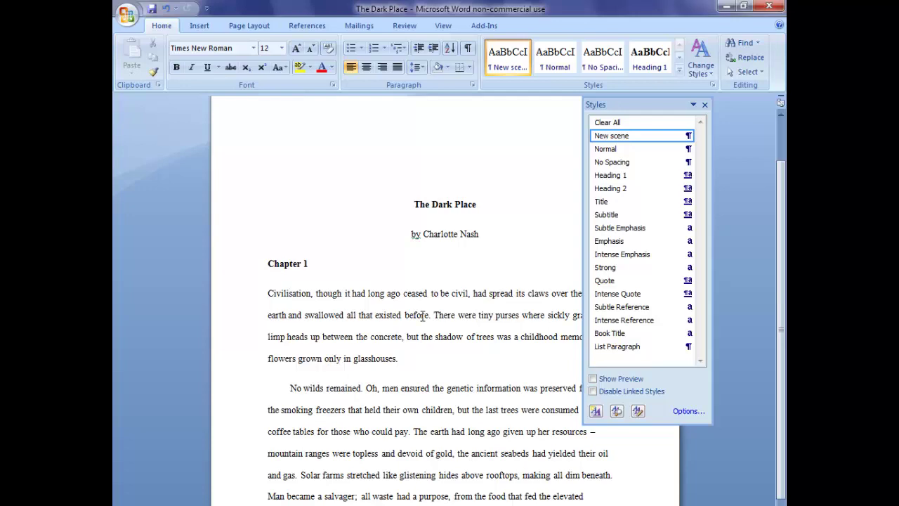
pyautogui.scroll(-1, 425, 300)
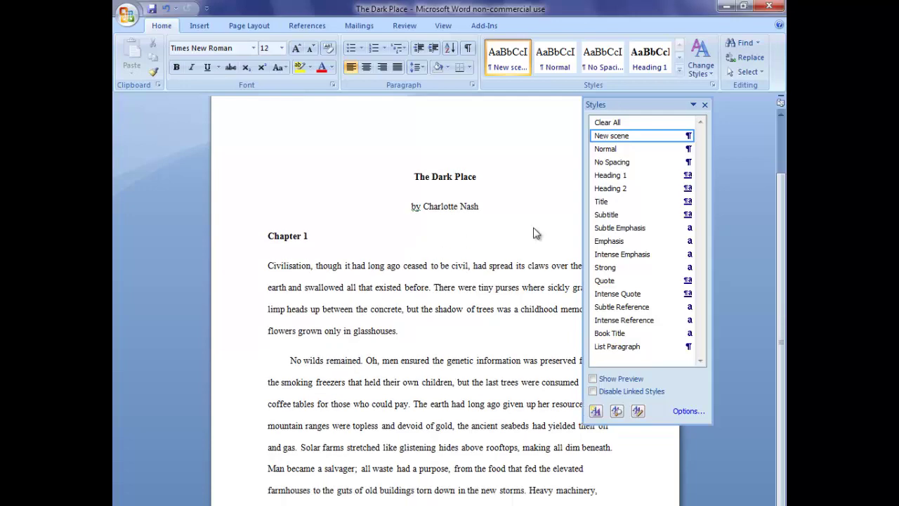
pyautogui.click(688, 149)
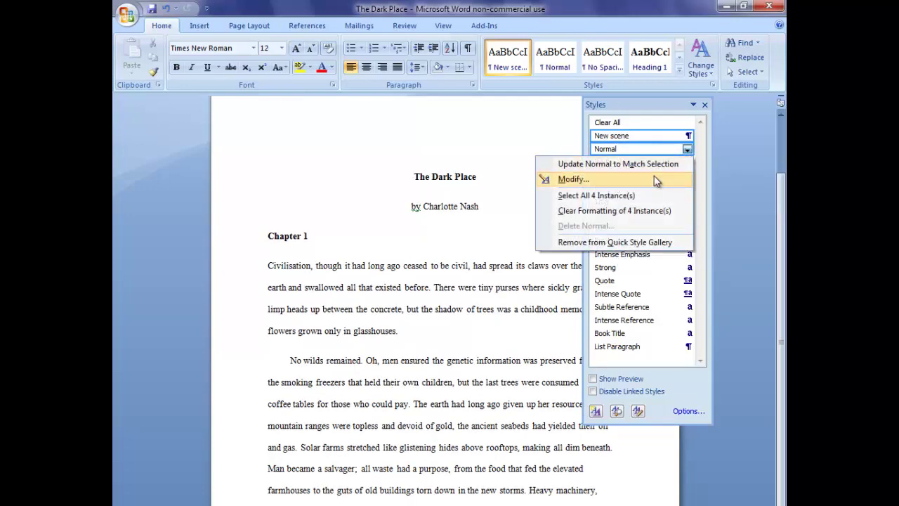
pyautogui.click(654, 180)
pyautogui.click(330, 468)
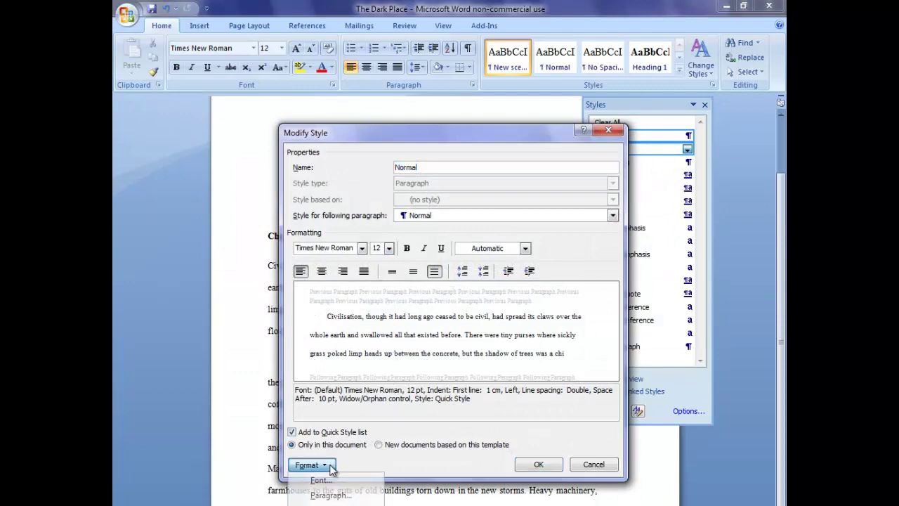
pyautogui.click(338, 494)
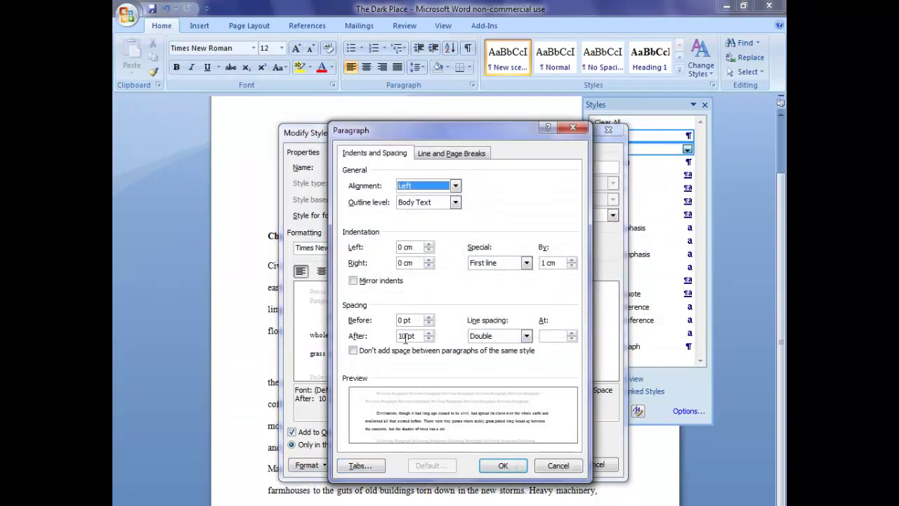
pyautogui.moveTo(414, 339); pyautogui.dragTo(389, 341)
pyautogui.write('0')
pyautogui.press('Return')
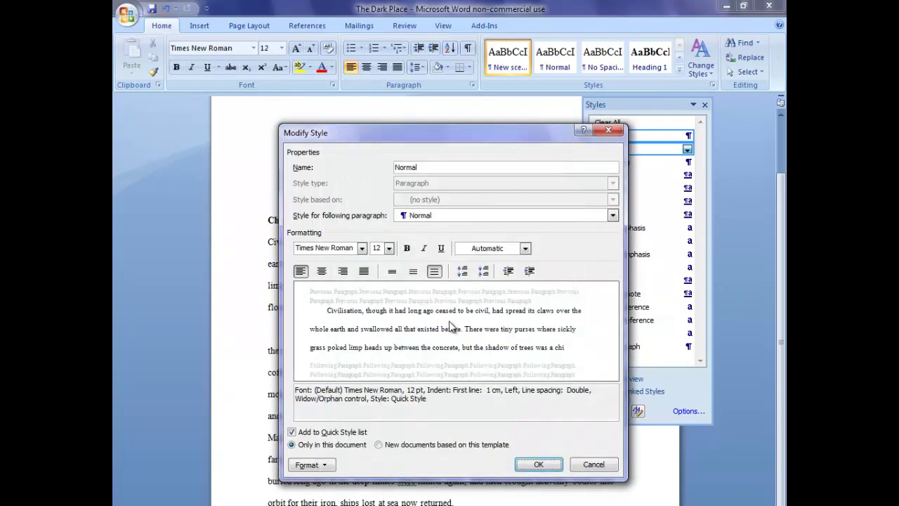
pyautogui.click(523, 464)
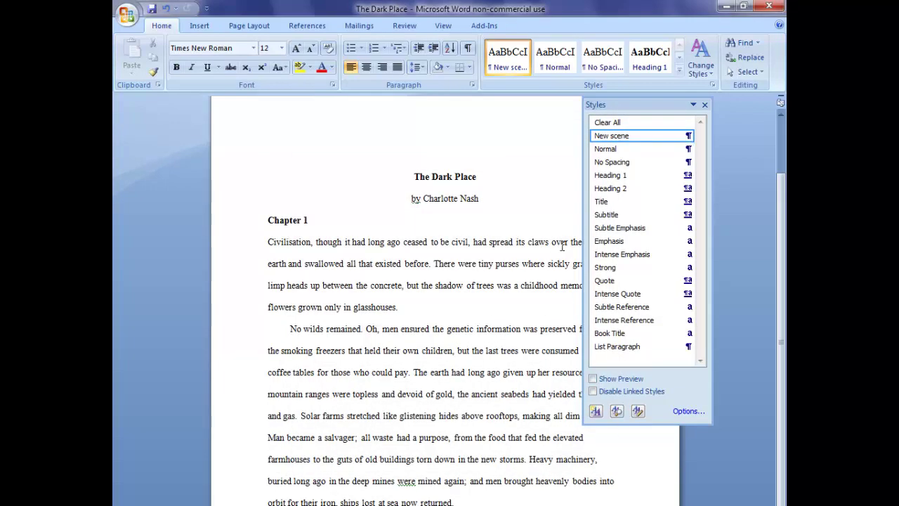
pyautogui.moveTo(671, 108); pyautogui.dragTo(679, 109)
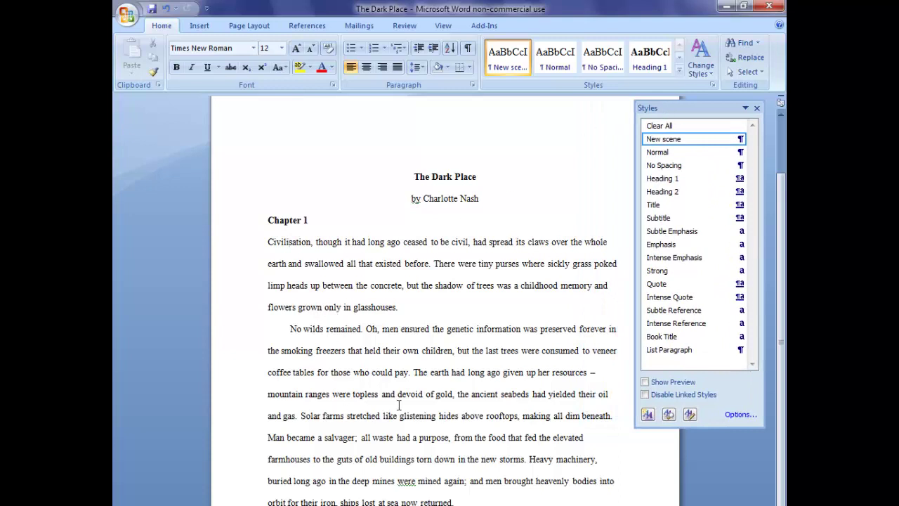
pyautogui.scroll(2, 421, 310)
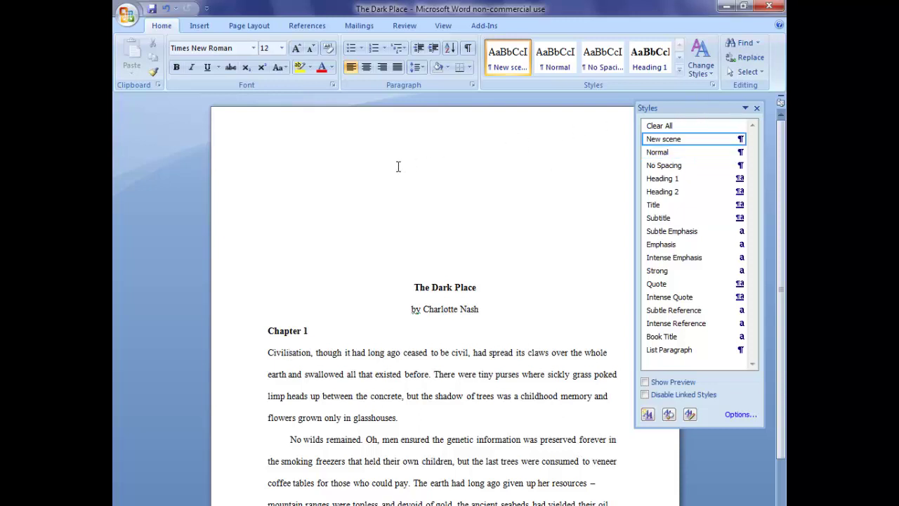
pyautogui.click(541, 288)
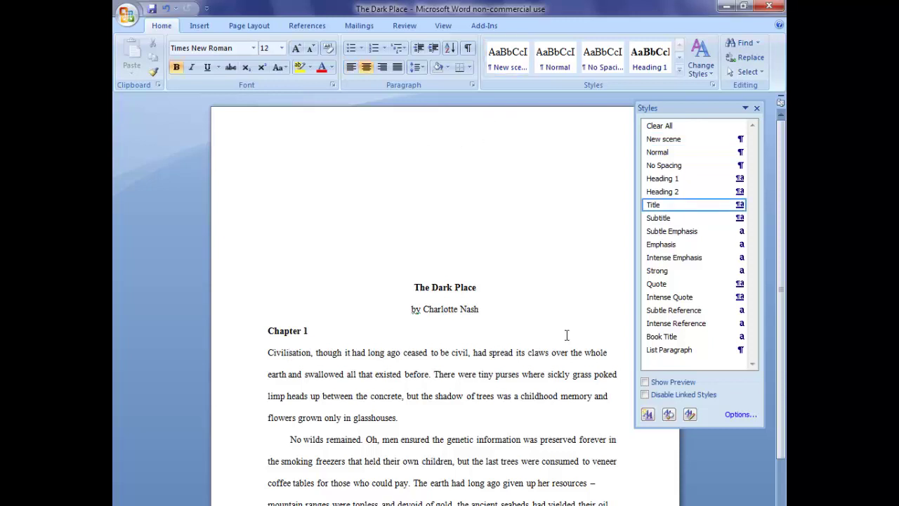
pyautogui.doubleClick(499, 128)
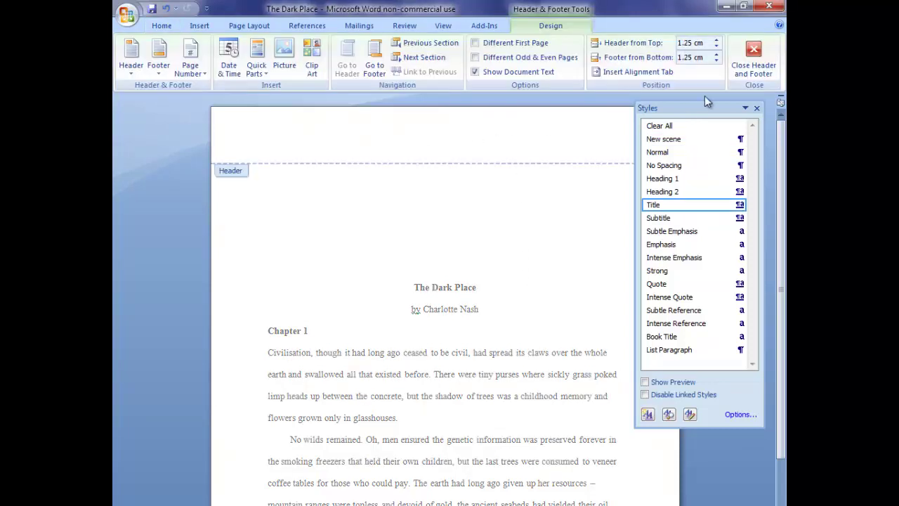
pyautogui.click(745, 64)
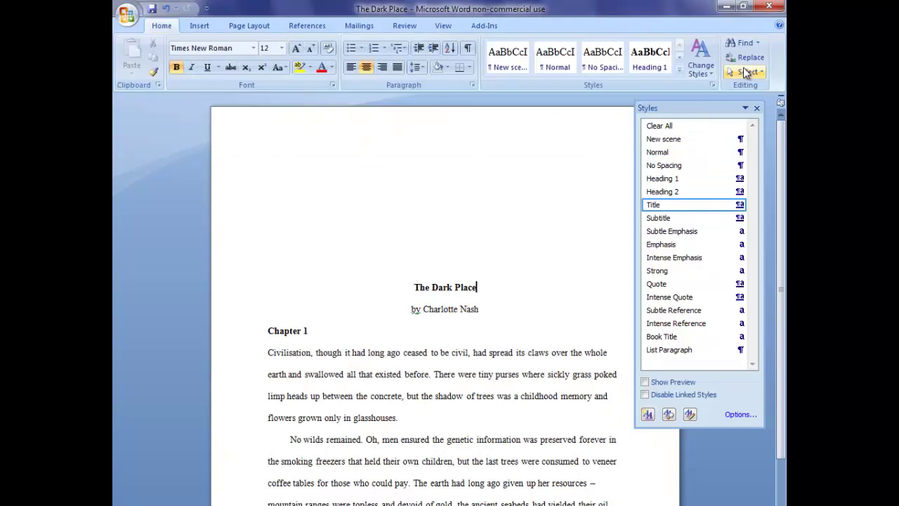
# - Open the page header for editing without inserting a built-in header design
pyautogui.click(208, 28)
pyautogui.click(462, 68)
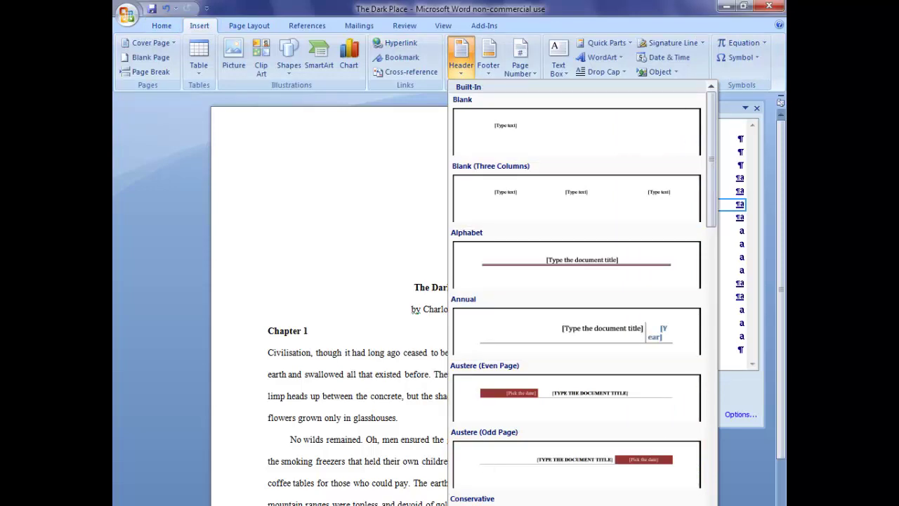
pyautogui.click(492, 502)
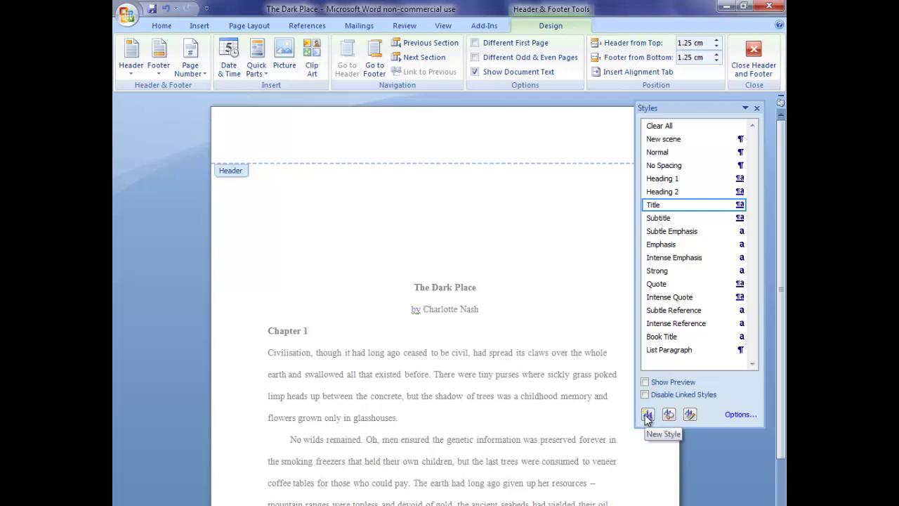
# - Set the style pane options to show only the styles in the current document
pyautogui.click(736, 414)
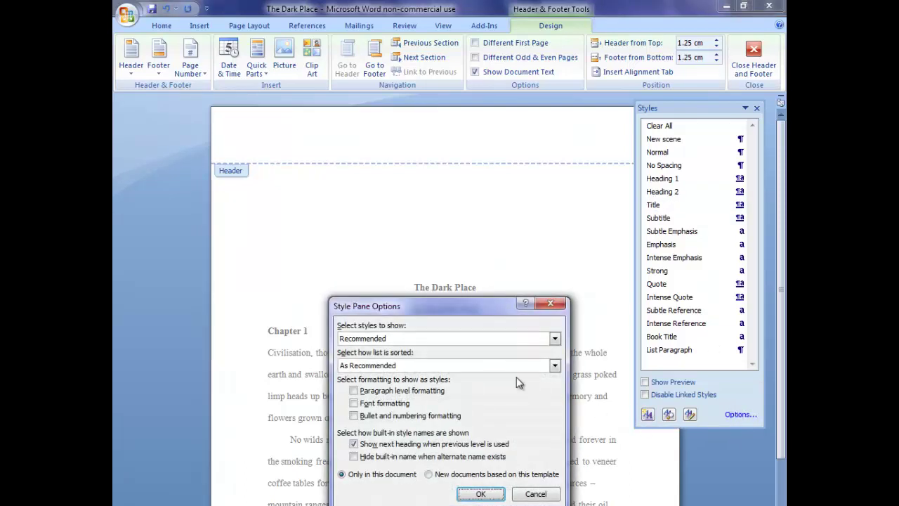
pyautogui.click(429, 338)
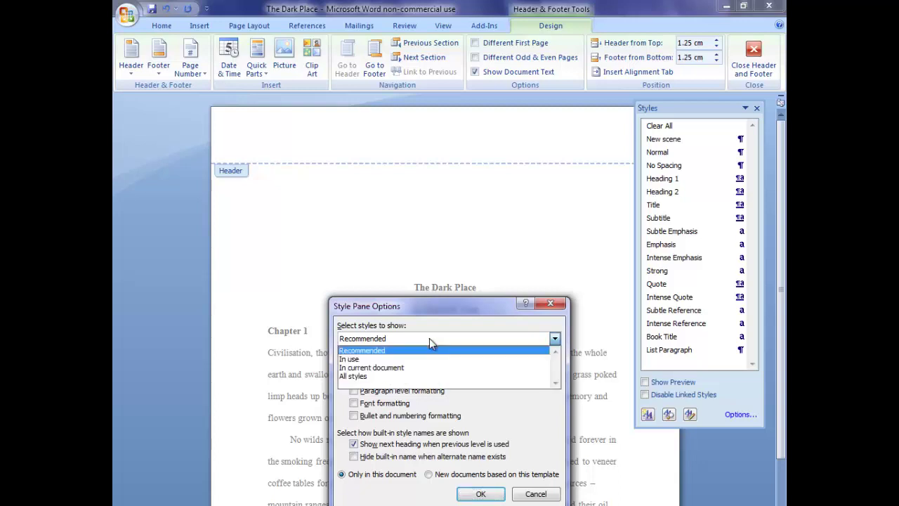
pyautogui.click(370, 367)
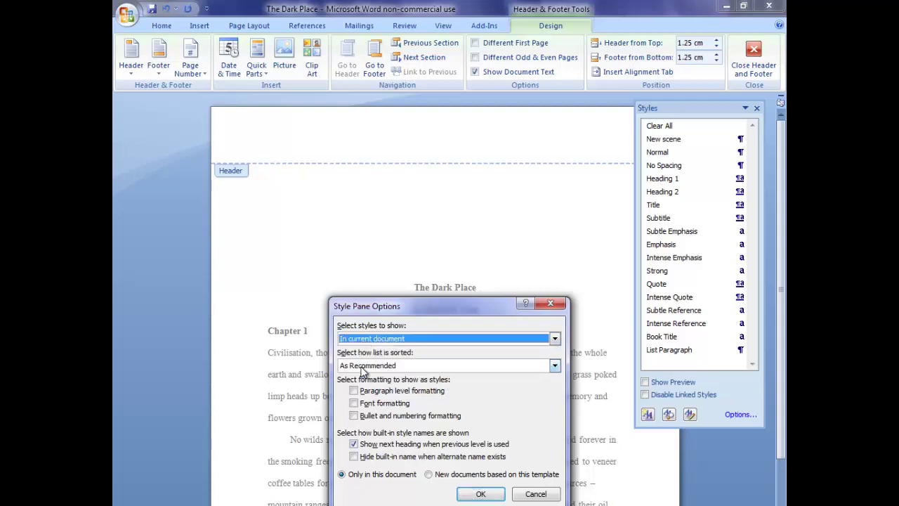
pyautogui.click(482, 495)
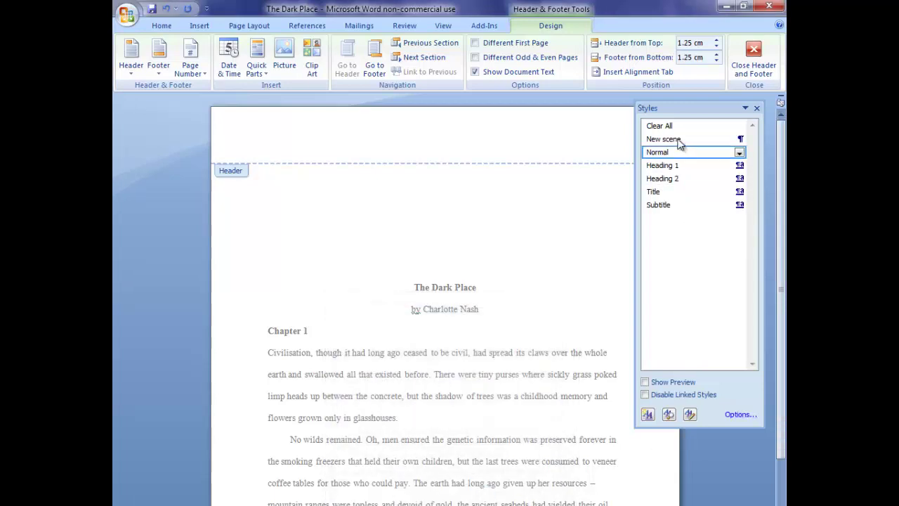
# - Create a paragraph style named Manuscript header, based on Header, with the special indentation set to none
pyautogui.click(647, 415)
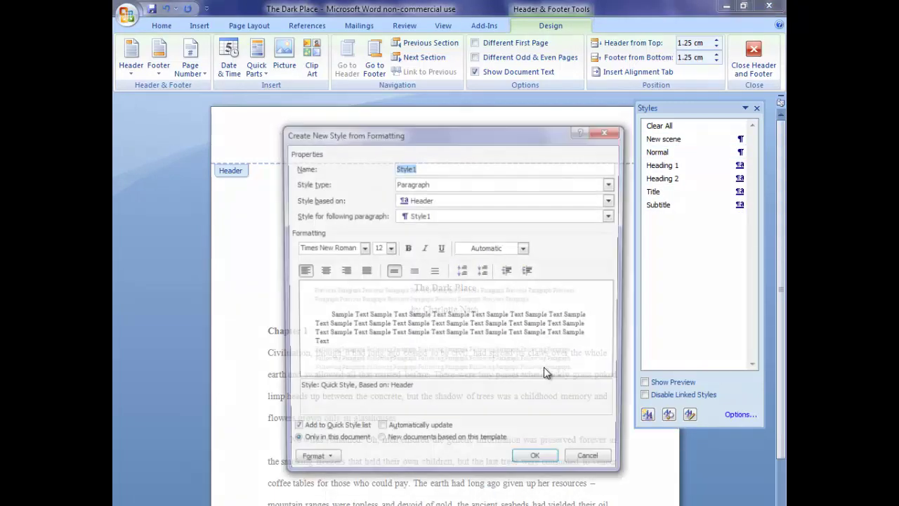
pyautogui.write('Man')
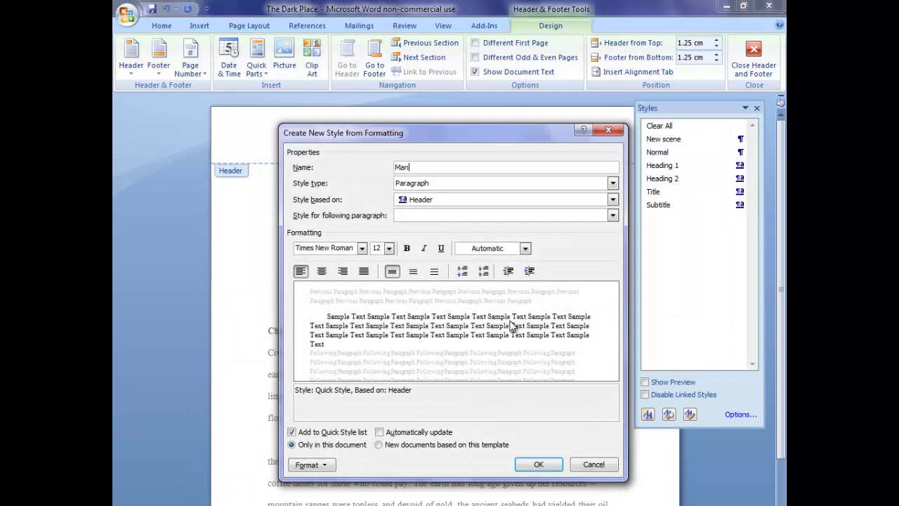
pyautogui.write('uscript header')
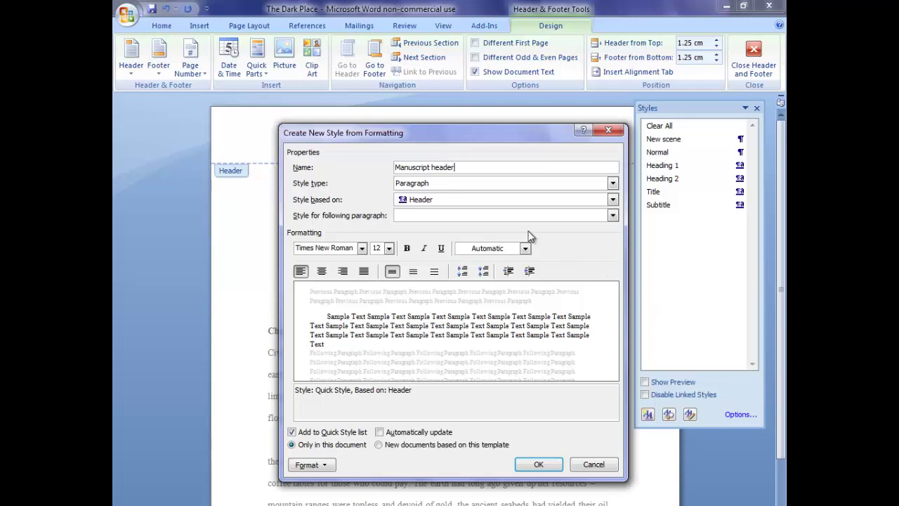
pyautogui.click(318, 464)
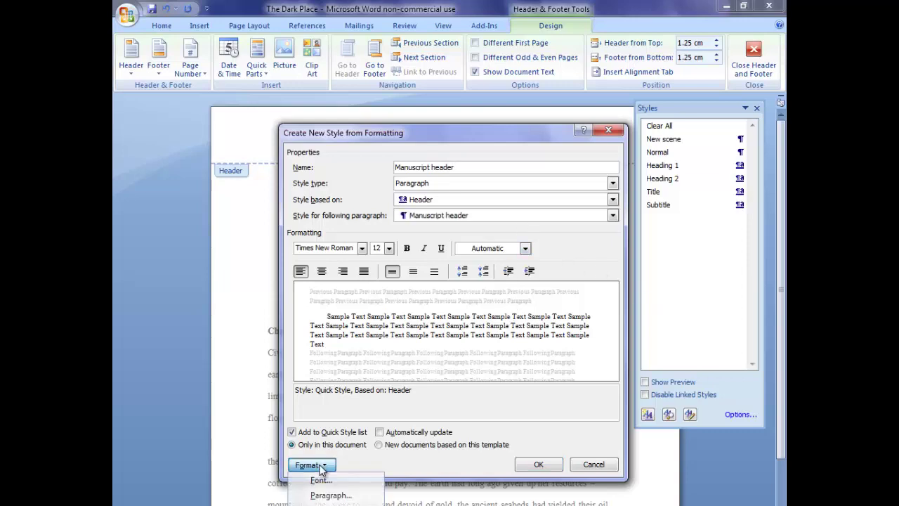
pyautogui.click(313, 492)
pyautogui.click(527, 264)
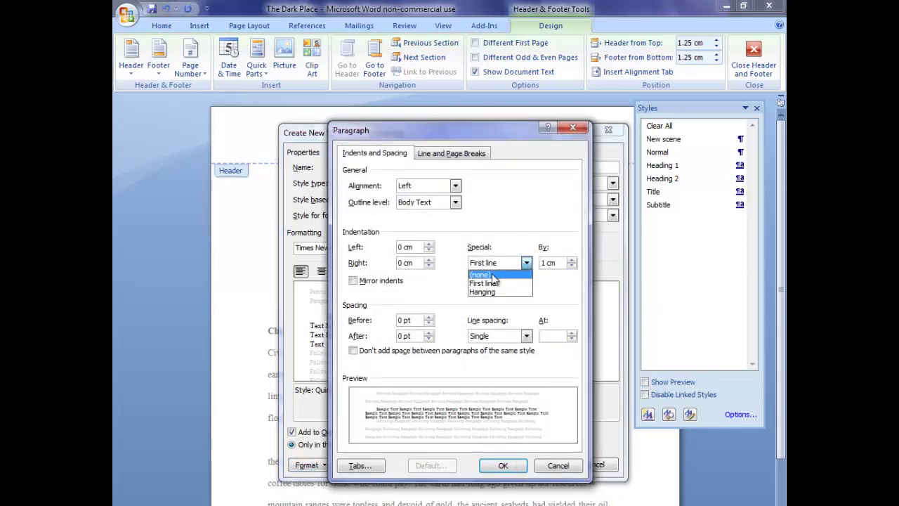
pyautogui.click(489, 274)
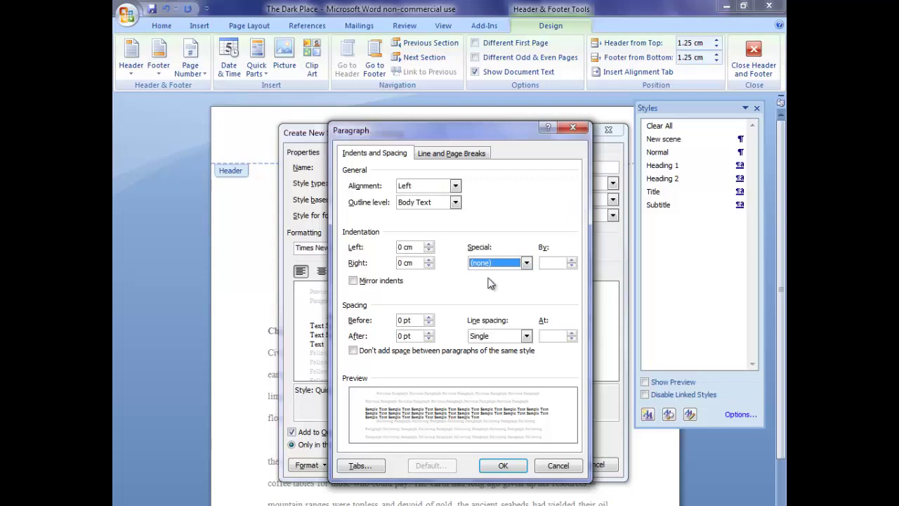
pyautogui.click(503, 466)
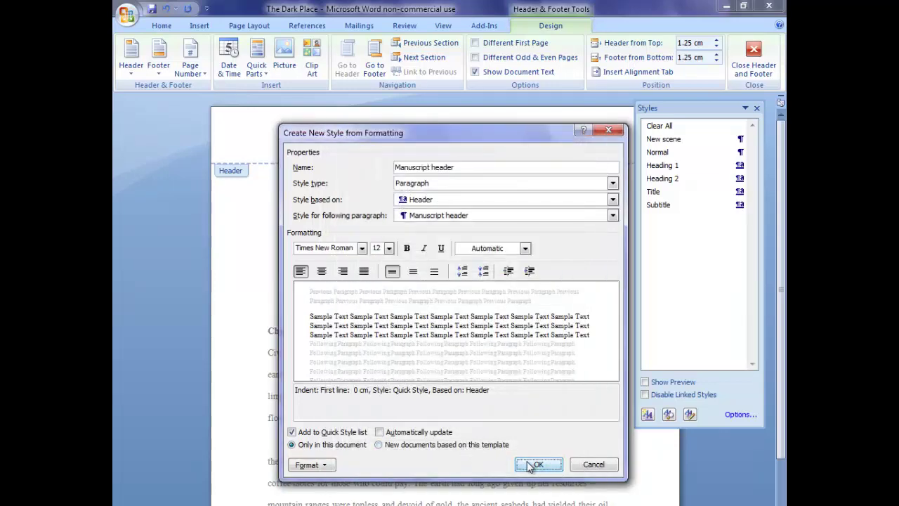
pyautogui.click(532, 466)
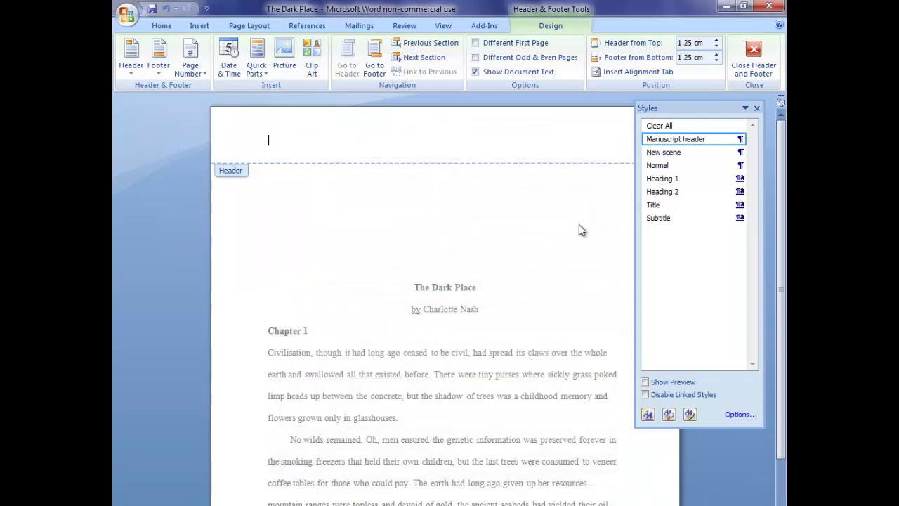
# - Move the floating Styles pane clear of the page and show the ruler
pyautogui.moveTo(675, 104); pyautogui.dragTo(727, 104)
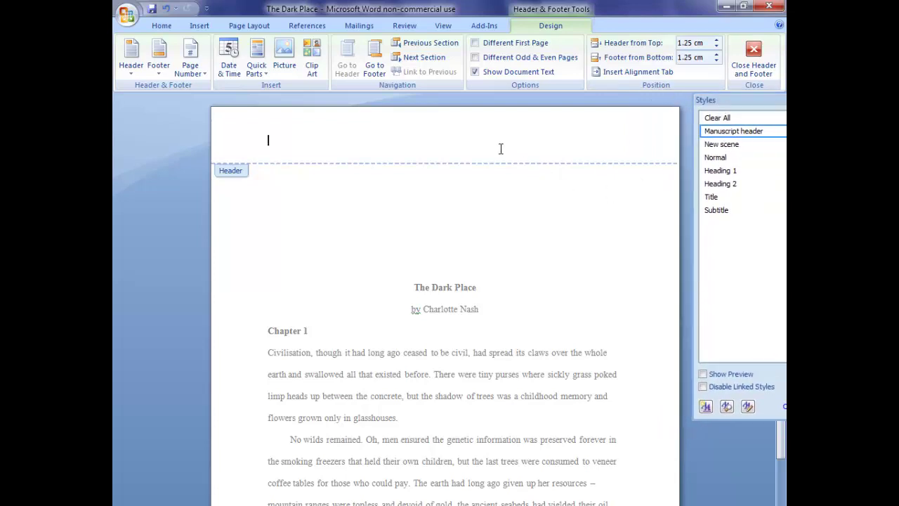
pyautogui.click(437, 27)
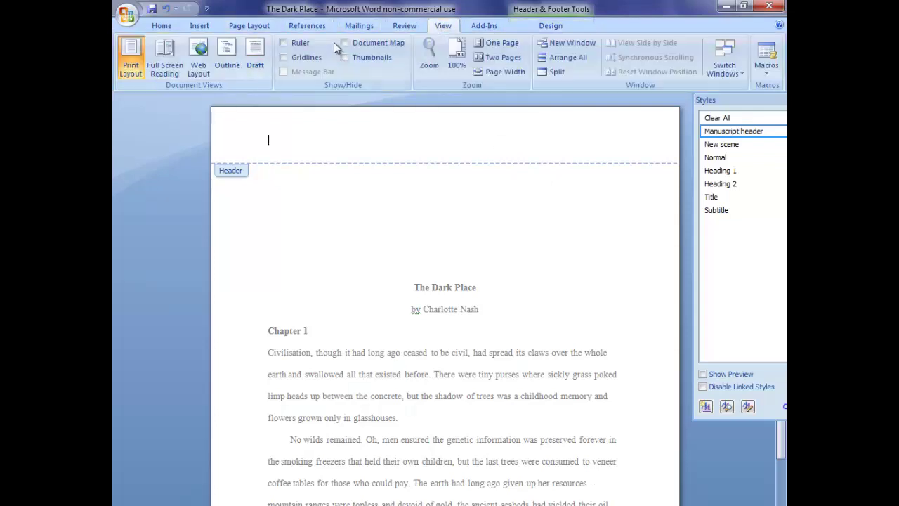
pyautogui.click(300, 42)
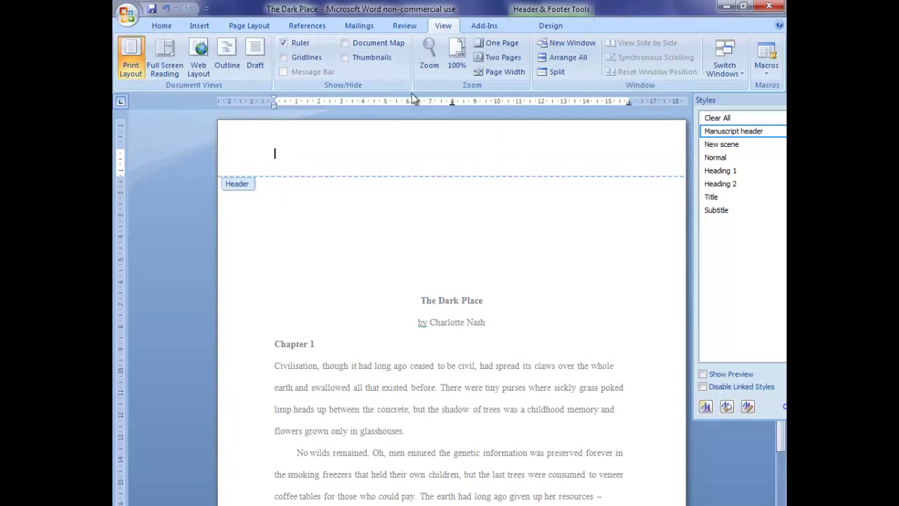
# - Right-align the header line and enter the author's surname followed by "/ The Dark Place /"
pyautogui.hotkey('ctrl', 'e')
pyautogui.hotkey('ctrl', 'r')
pyautogui.write('Nash / Th')
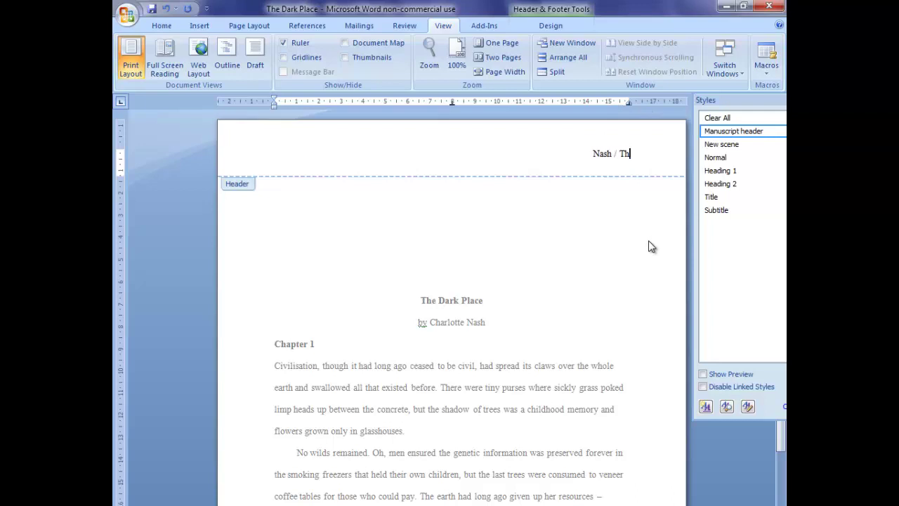
pyautogui.write('e Dark Place /')
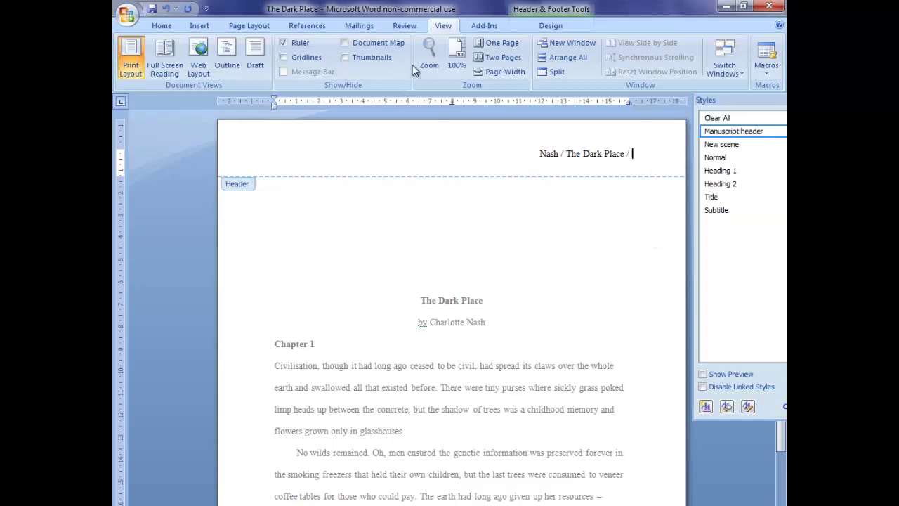
# - Insert a plain page number at the end of the header text, close the header and check it on the second page
pyautogui.click(551, 25)
pyautogui.click(191, 69)
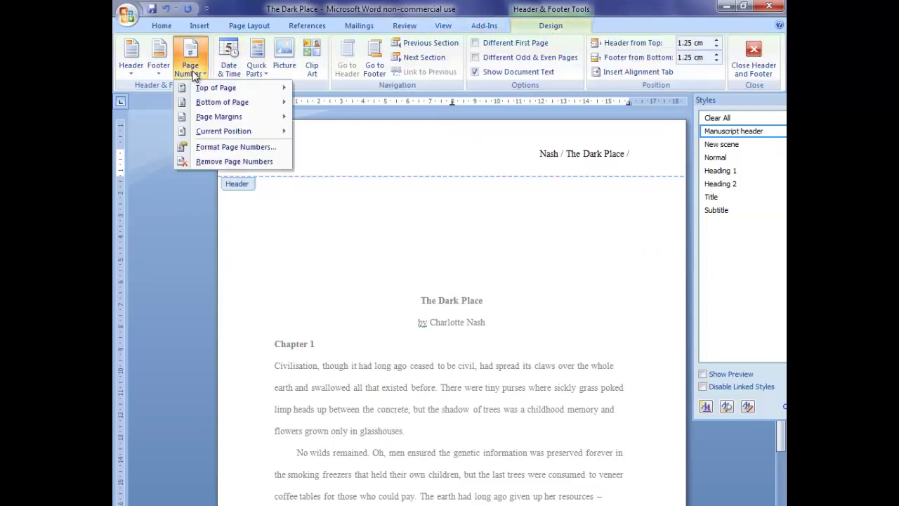
pyautogui.moveTo(215, 130)
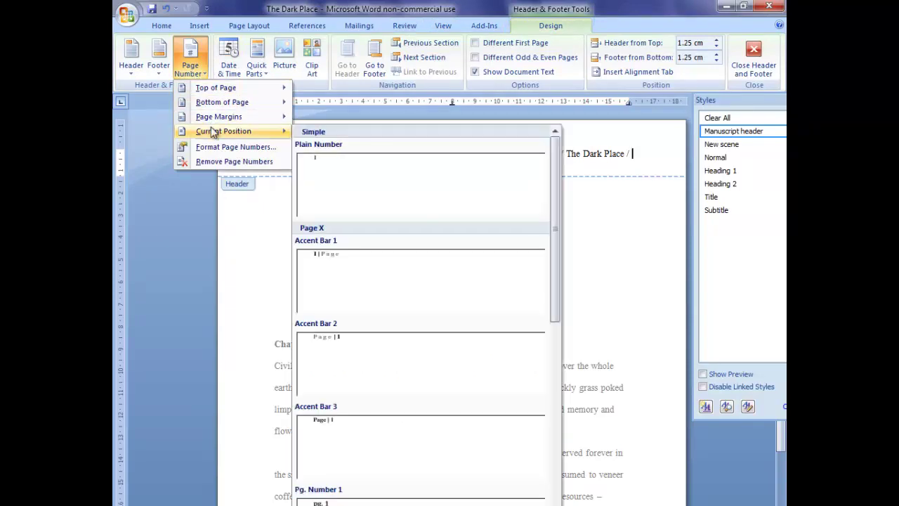
pyautogui.click(411, 175)
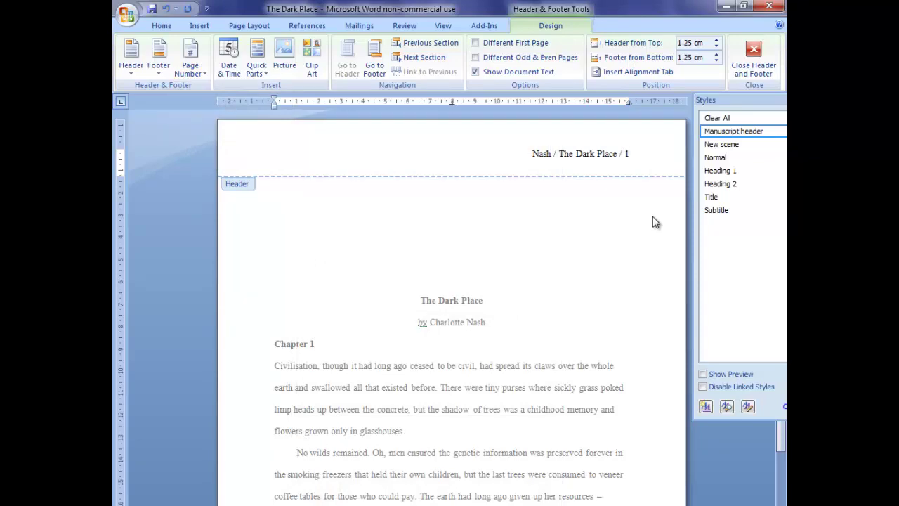
pyautogui.click(754, 57)
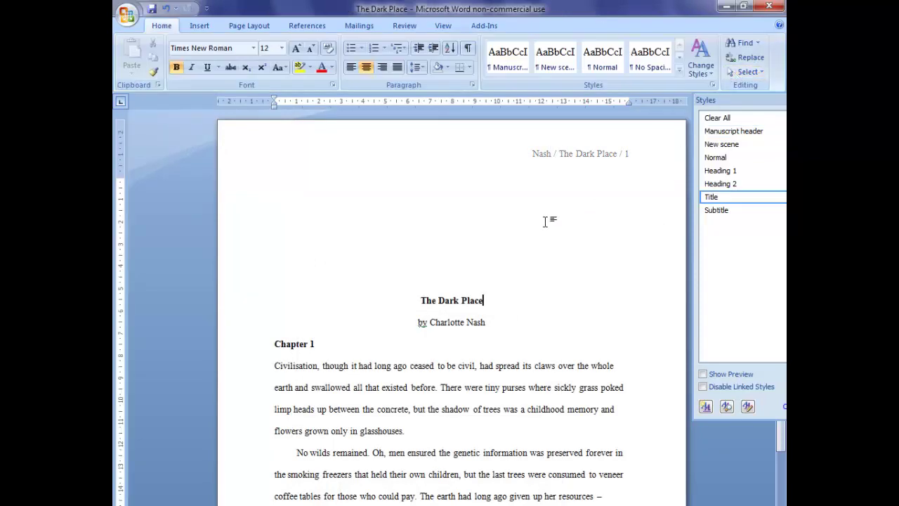
pyautogui.scroll(-1, 560, 221)
pyautogui.scroll(-11, 560, 222)
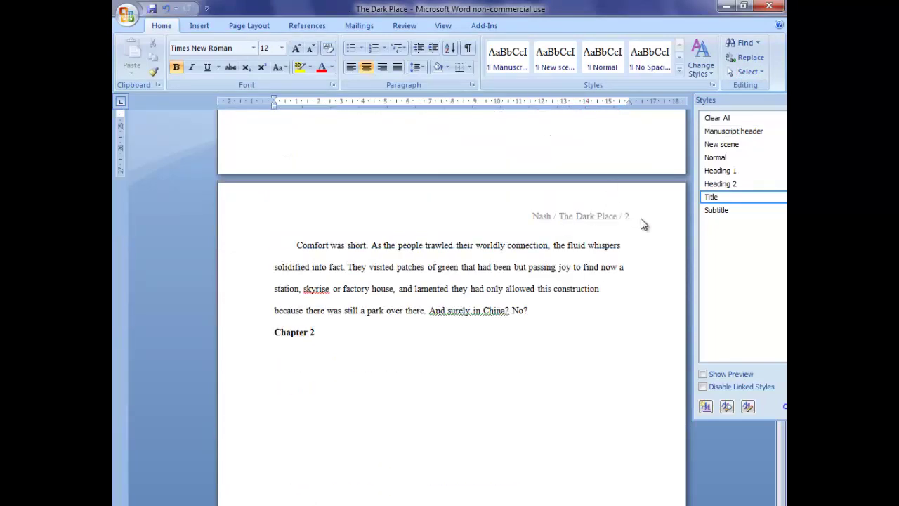
pyautogui.scroll(11, 628, 221)
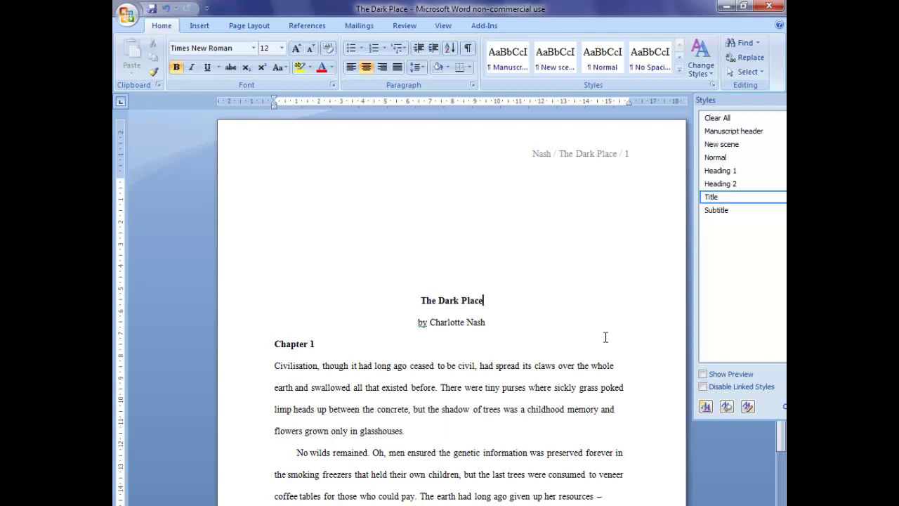
# - Bring the Styles pane fully back into view and add an empty paragraph after the last body paragraph, above Chapter 2
pyautogui.moveTo(727, 100); pyautogui.dragTo(707, 108)
pyautogui.scroll(-3, 528, 291)
pyautogui.scroll(-5, 527, 291)
pyautogui.scroll(-2, 527, 290)
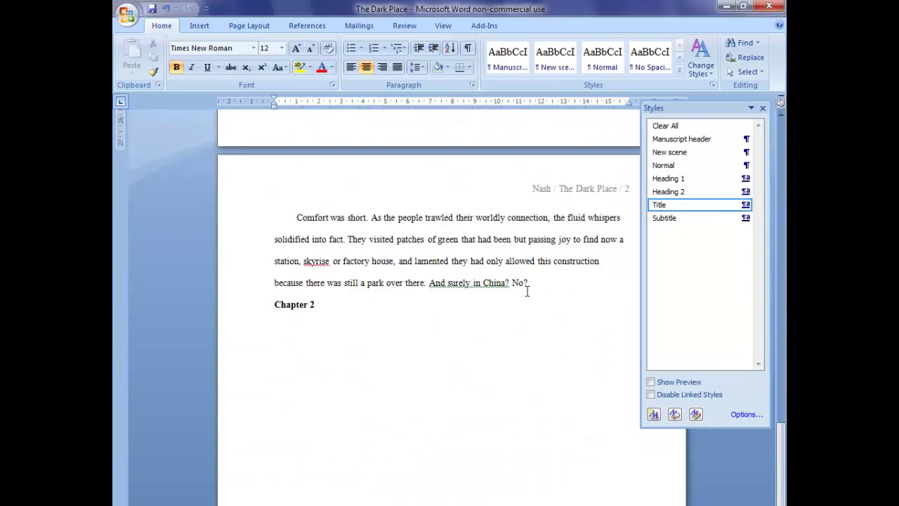
pyautogui.click(552, 283)
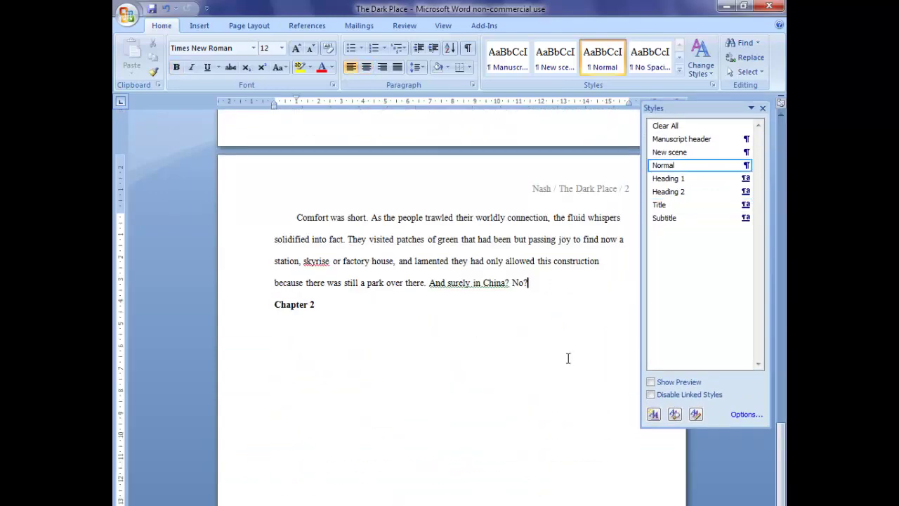
pyautogui.press('Return')
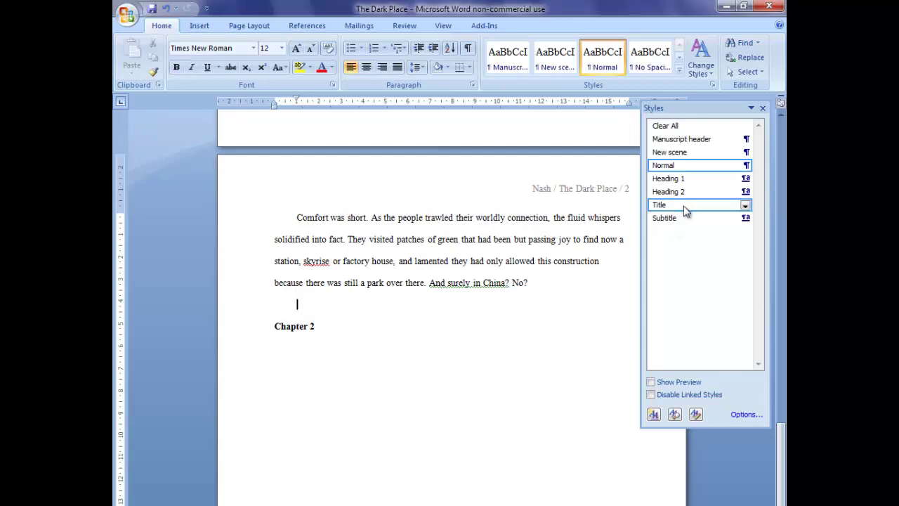
# - Start a new style named Scene spacer for the empty paragraph, with centred alignment and double line spacing
pyautogui.click(653, 414)
pyautogui.write('Scene spacer')
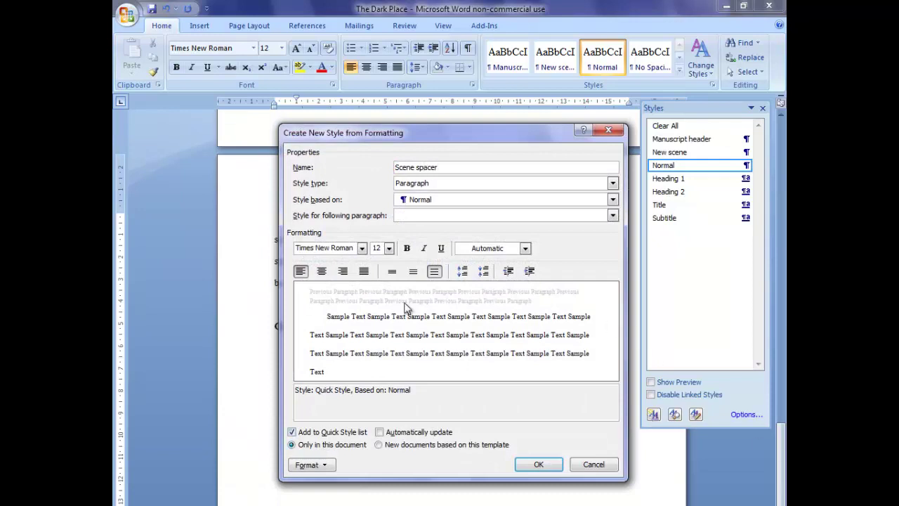
pyautogui.click(414, 275)
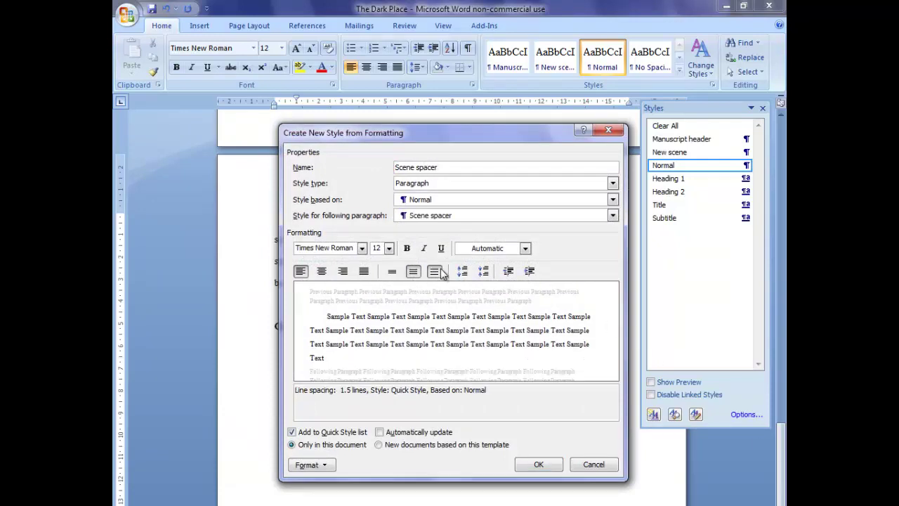
pyautogui.click(437, 273)
pyautogui.click(321, 271)
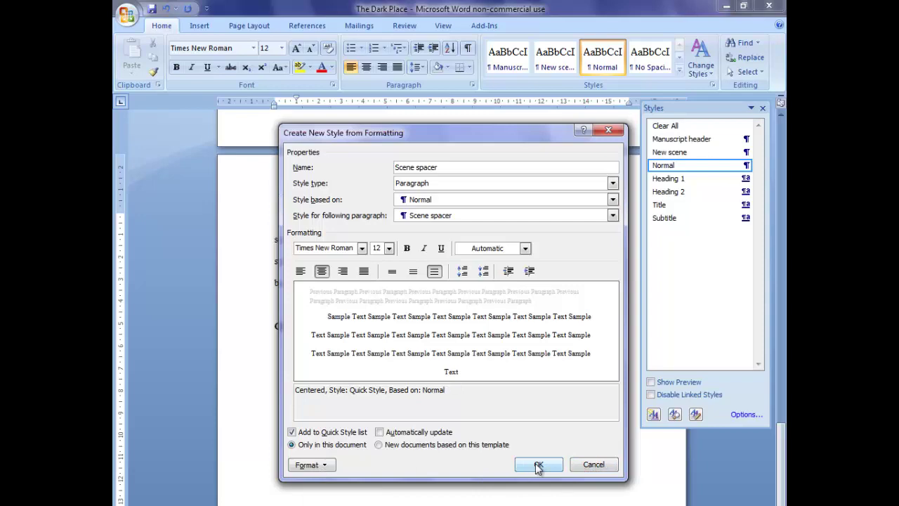
# - Set the Scene spacer style's special indentation to none and create the style
pyautogui.click(307, 464)
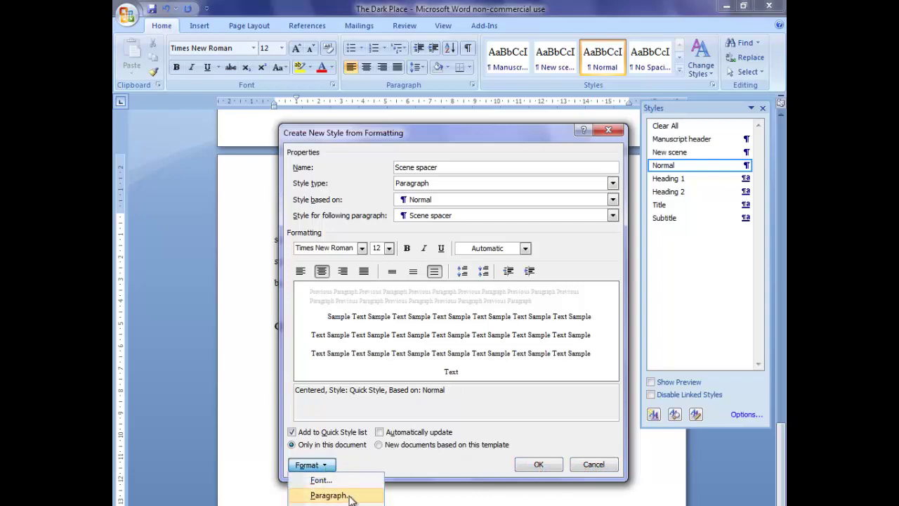
pyautogui.click(322, 494)
pyautogui.click(527, 263)
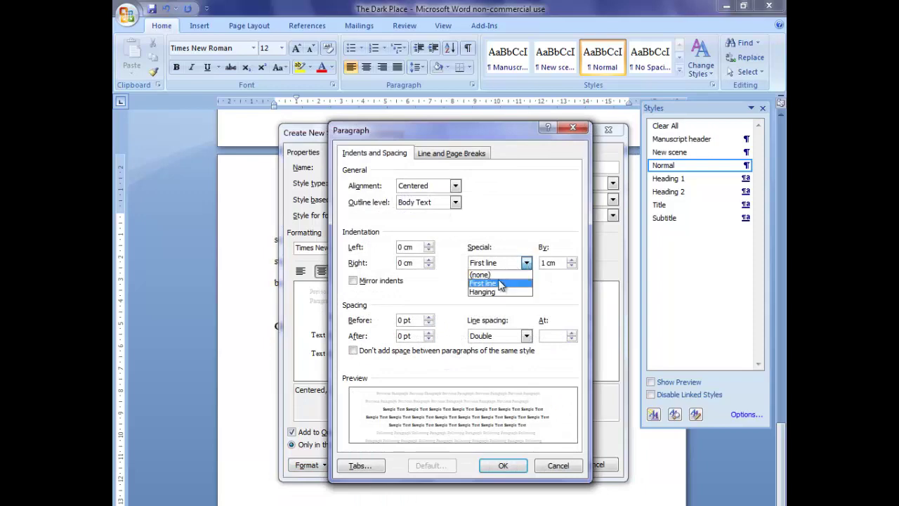
pyautogui.click(492, 274)
pyautogui.click(503, 465)
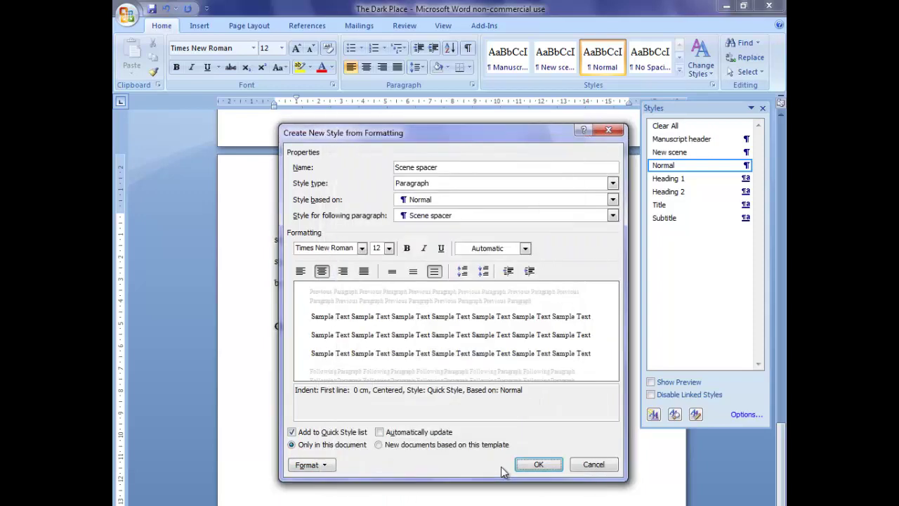
pyautogui.click(535, 472)
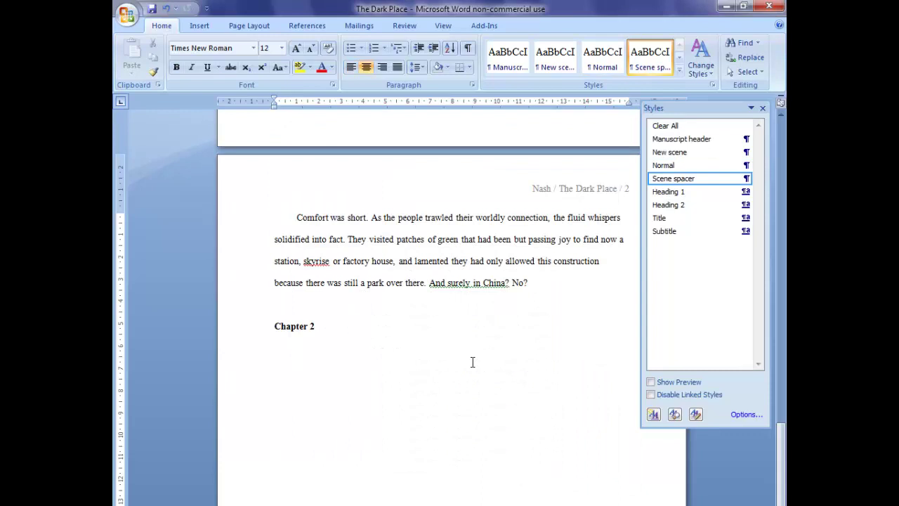
# - Below a # spacer line, enter "This is the next scene." in New scene style, followed by the paragraph "And the next paragraph in the next scene."
pyautogui.press('Return')
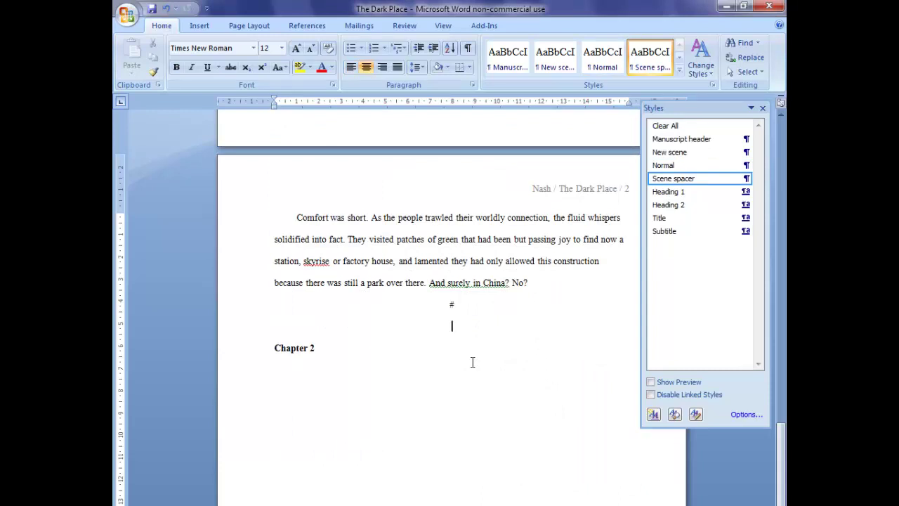
pyautogui.click(668, 165)
pyautogui.click(673, 152)
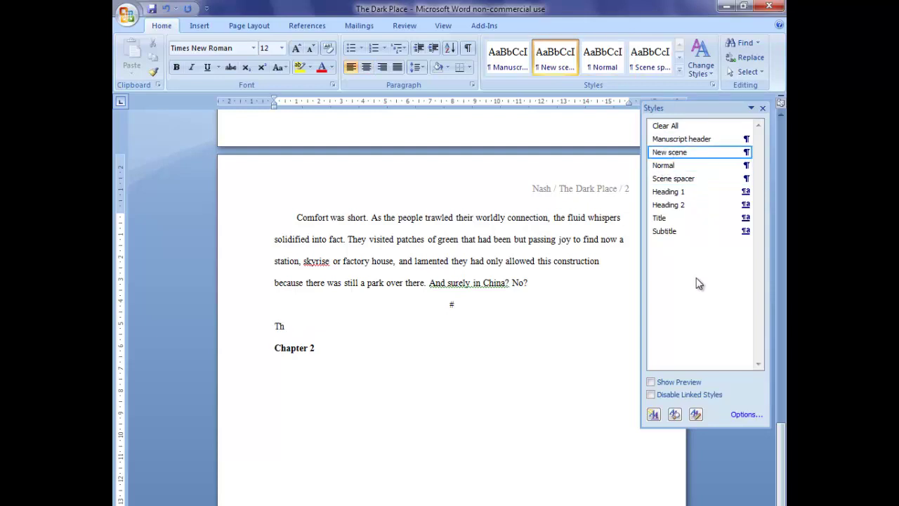
pyautogui.write('This is the next scene.')
pyautogui.press('Return')
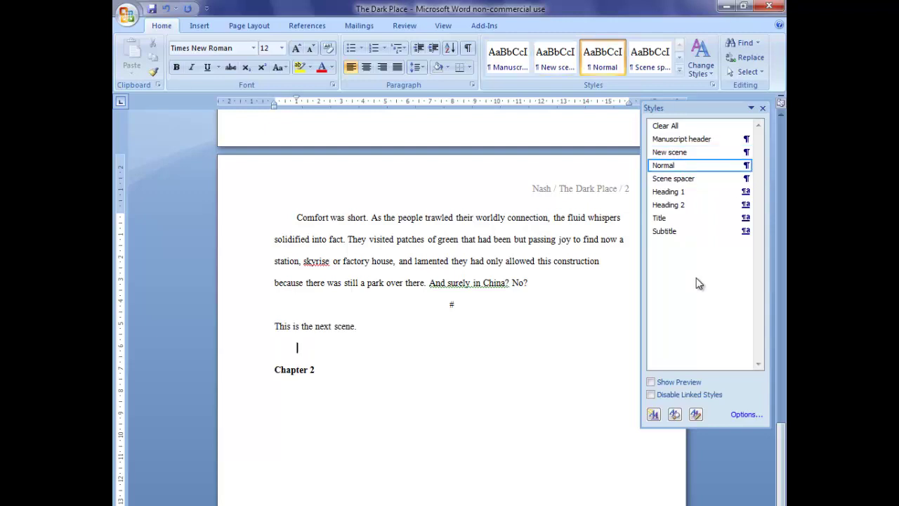
pyautogui.write('And the next paragraph in the next scene.')
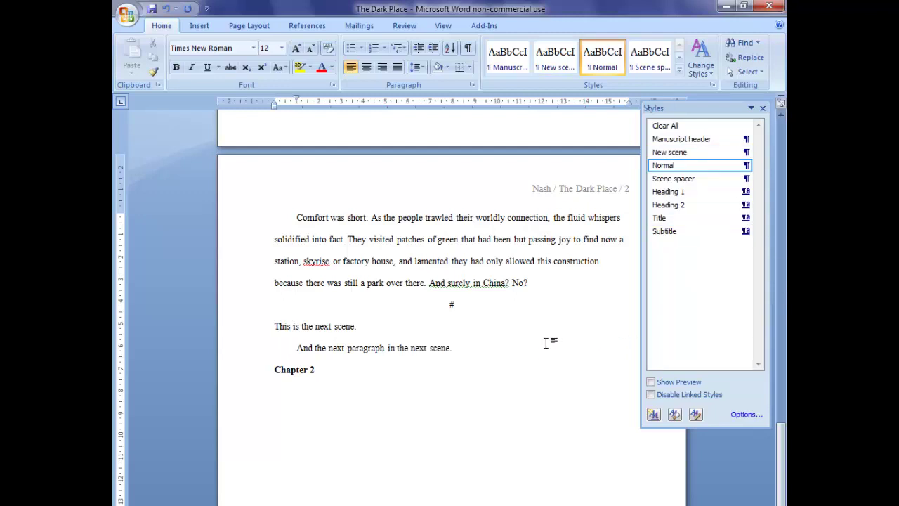
# - Re-enter the # on the centred scene spacer line above the next scene
pyautogui.scroll(1, 541, 344)
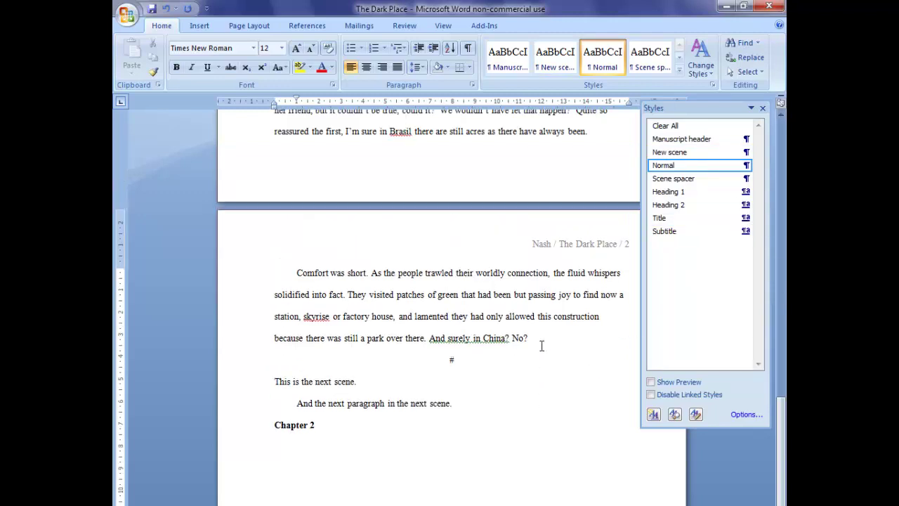
pyautogui.click(451, 359)
pyautogui.write('#')
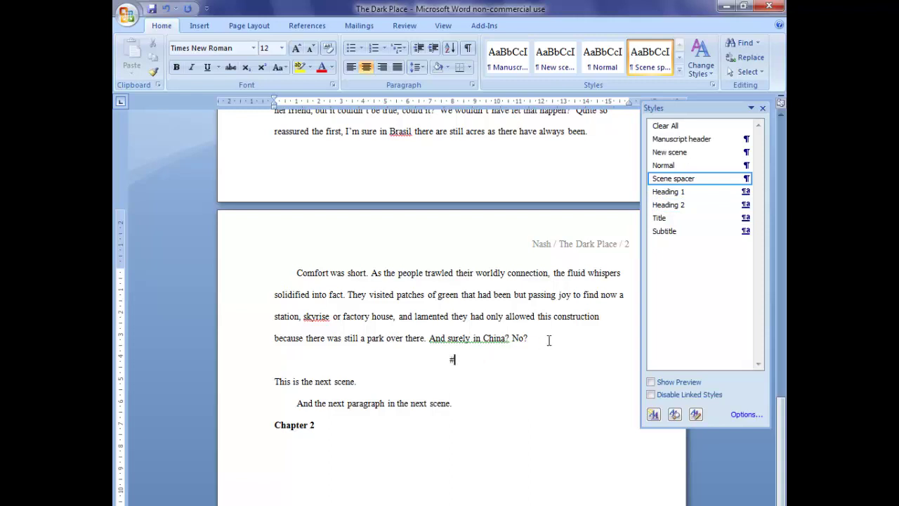
# - Update Heading 2 to match the centred # line, and add another Heading 2 # line after the paragraph ending "lost at sea now returned."
pyautogui.click(745, 206)
pyautogui.click(699, 217)
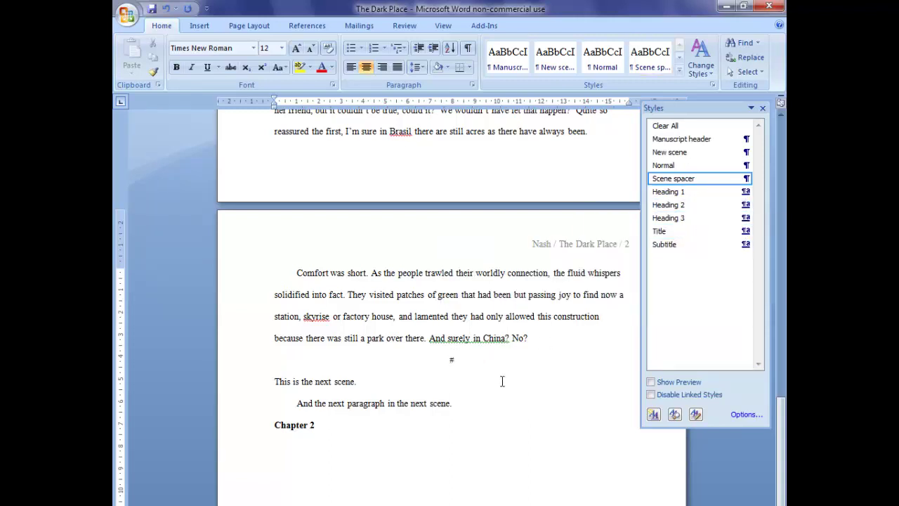
pyautogui.scroll(5, 503, 382)
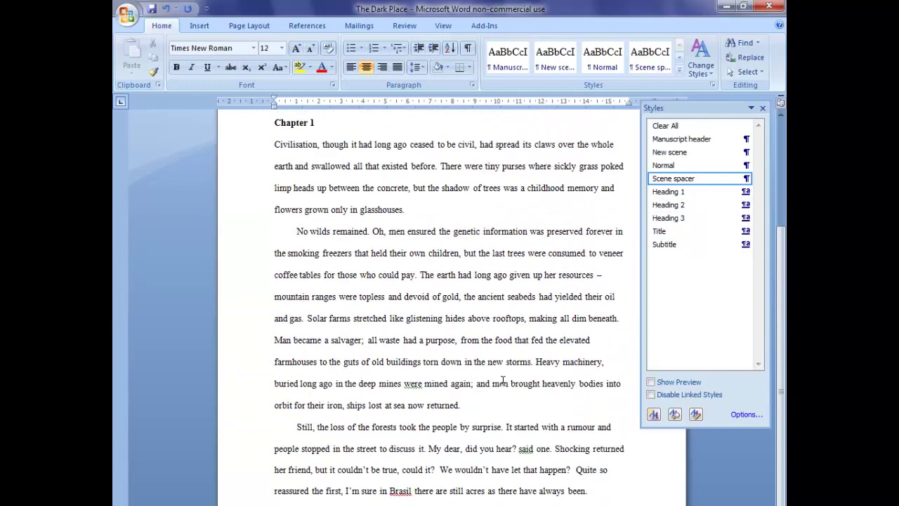
pyautogui.click(490, 407)
pyautogui.press('Return')
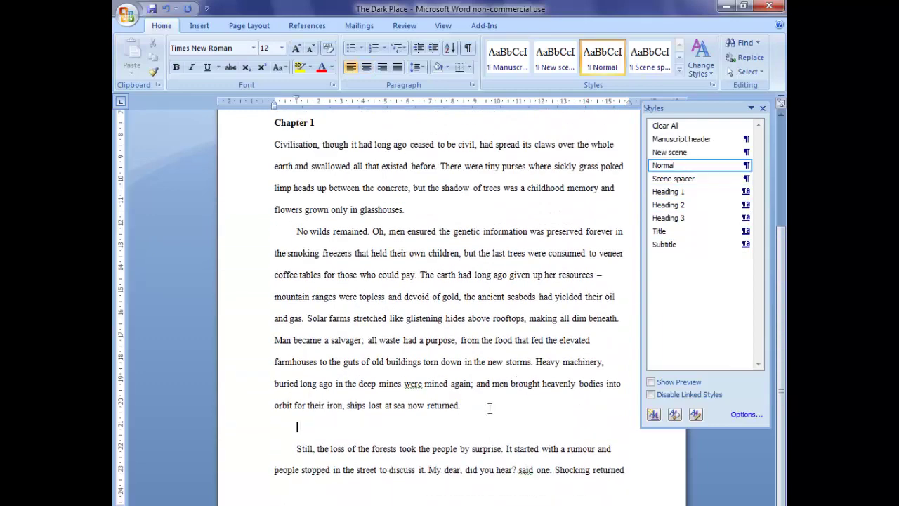
pyautogui.click(670, 206)
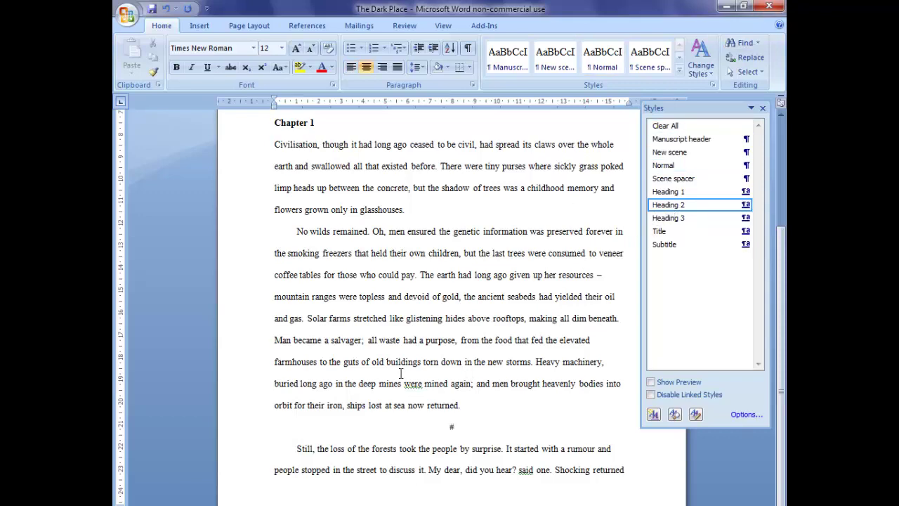
# - Display the Document Map beside the manuscript
pyautogui.scroll(3, 408, 372)
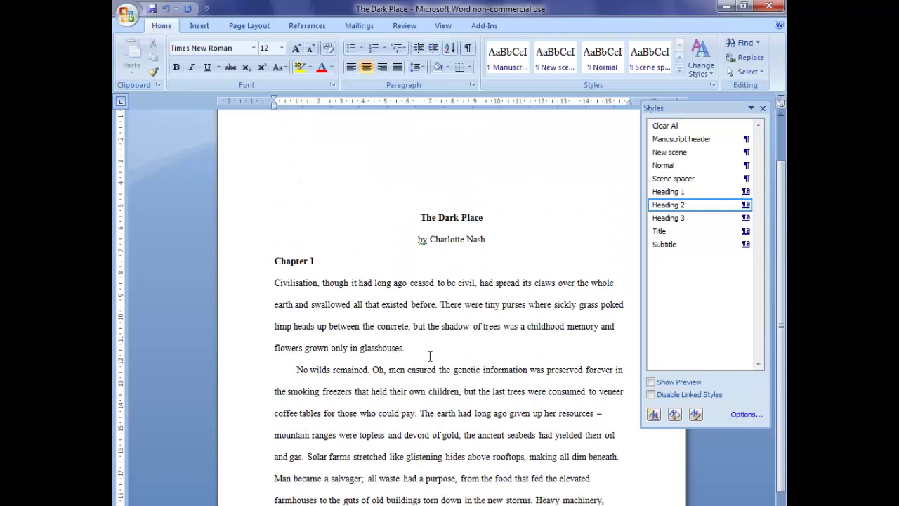
pyautogui.scroll(-2, 421, 344)
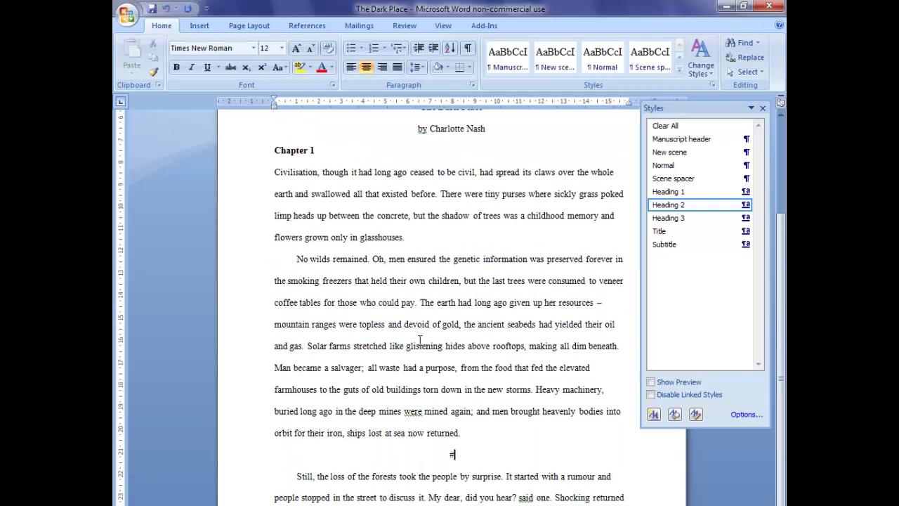
pyautogui.scroll(2, 420, 341)
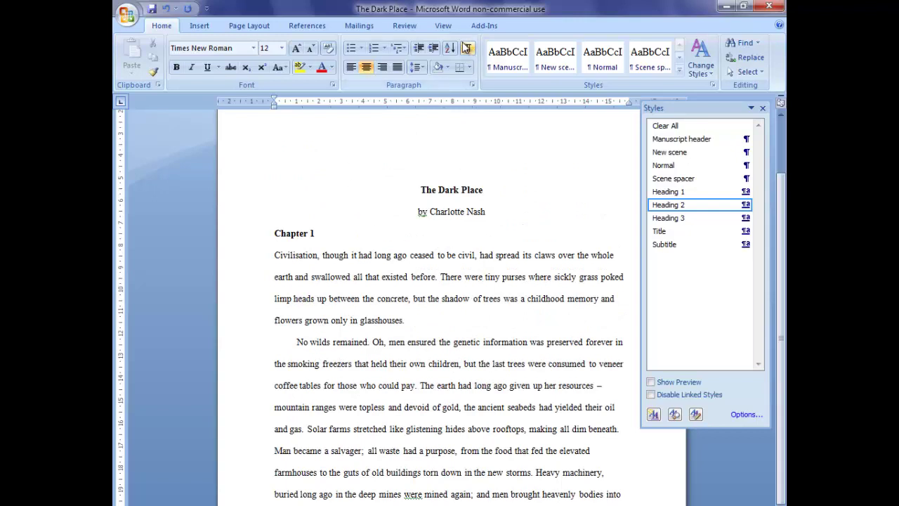
pyautogui.click(444, 27)
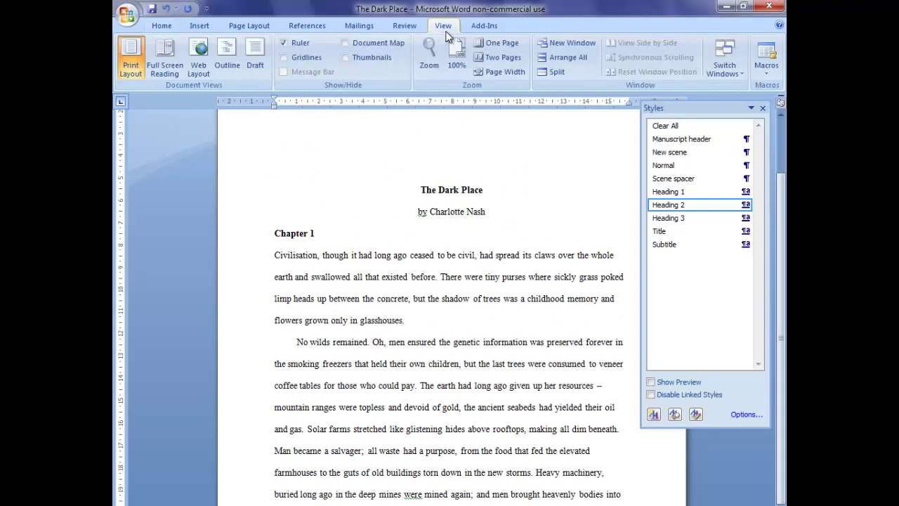
pyautogui.click(345, 43)
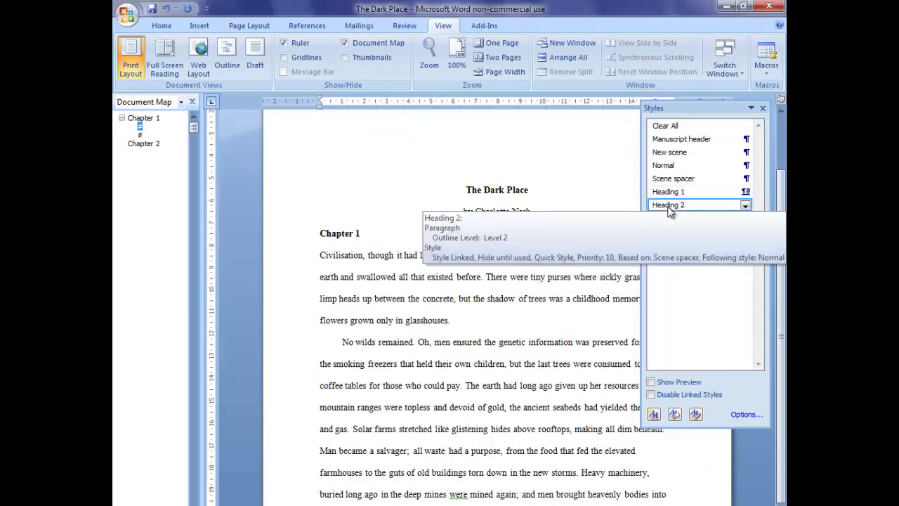
# - Navigate between Chapter 1 and the # scene breaks with the Document Map, returning to the manuscript's title
pyautogui.click(144, 118)
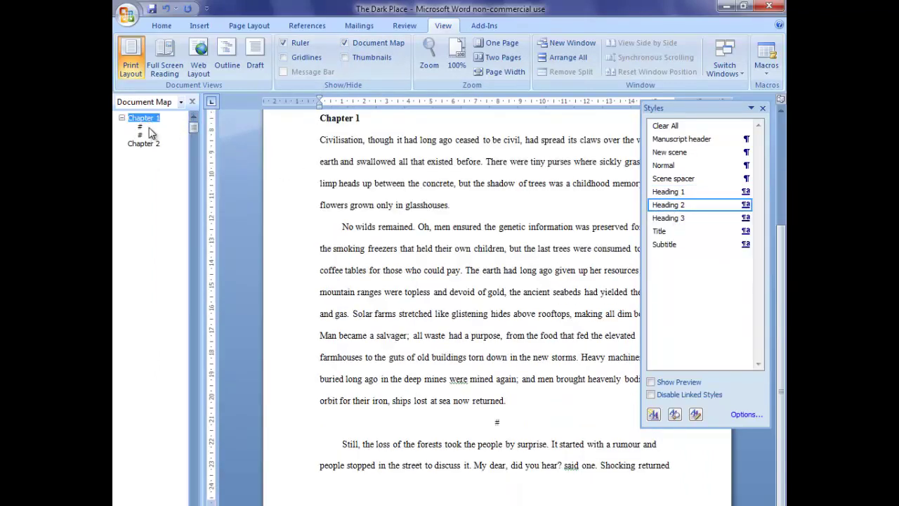
pyautogui.moveTo(141, 132); pyautogui.dragTo(142, 143)
pyautogui.click(147, 118)
pyautogui.scroll(3, 455, 205)
pyautogui.scroll(-1, 454, 206)
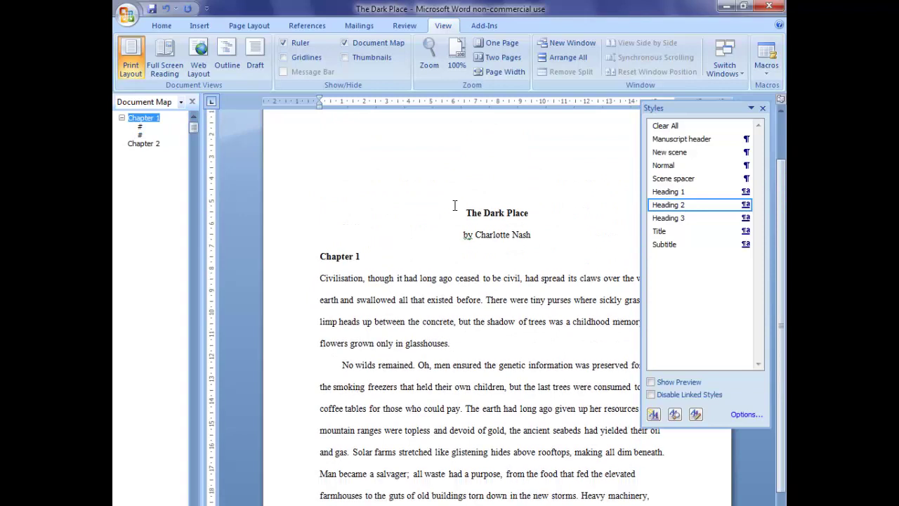
pyautogui.click(141, 129)
pyautogui.click(140, 134)
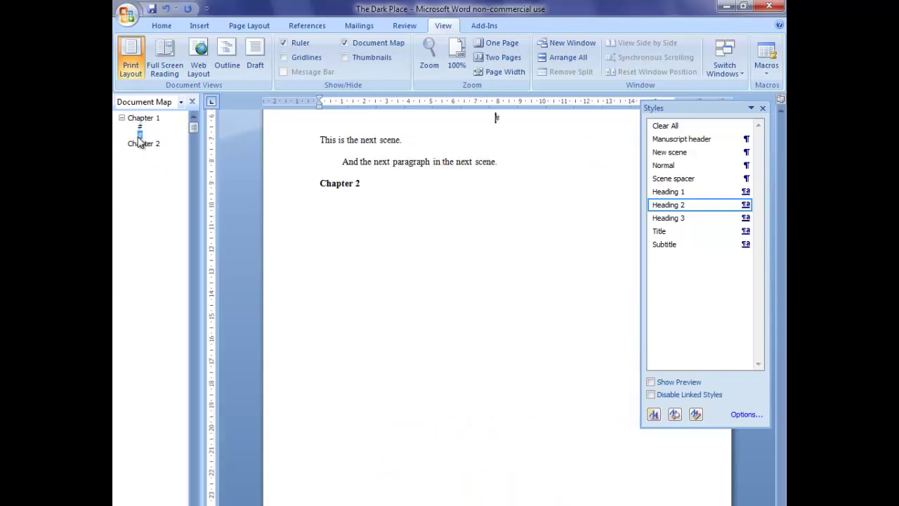
pyautogui.click(143, 118)
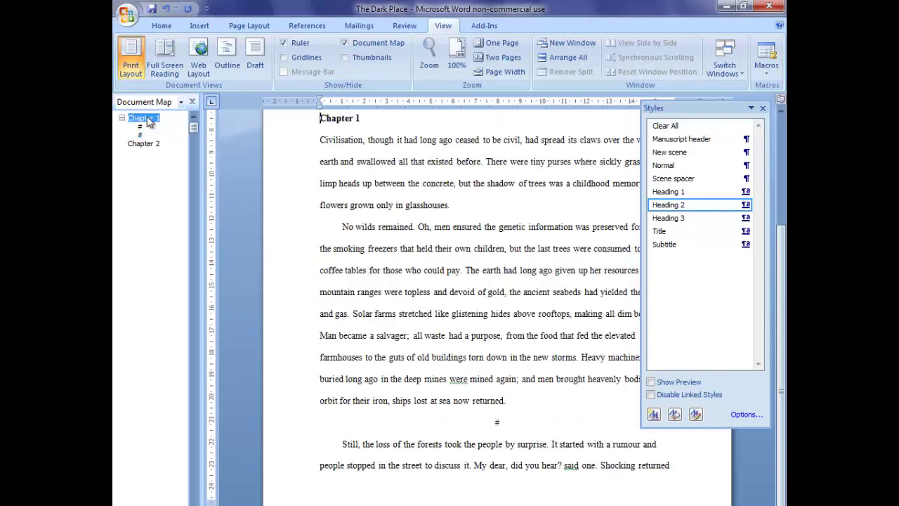
pyautogui.scroll(3, 388, 272)
pyautogui.scroll(1, 388, 271)
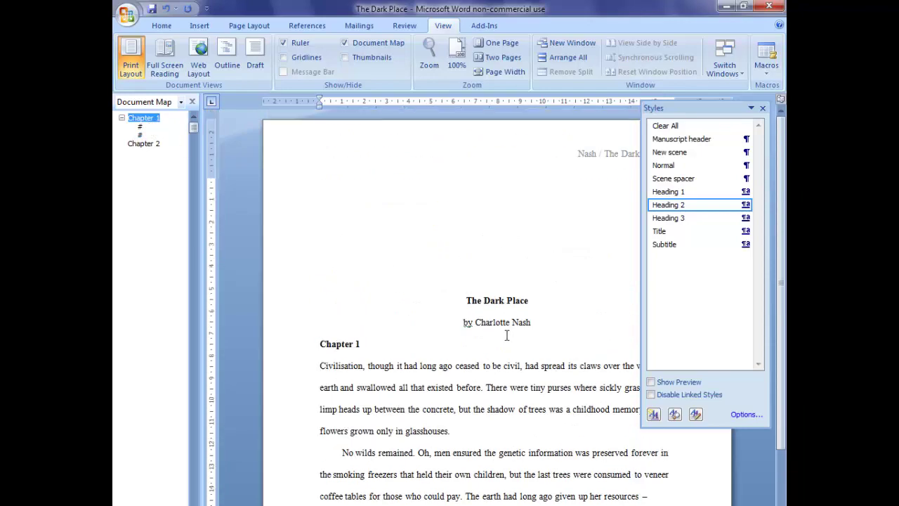
# - Open the recent document Base Nowhere_v2 and look through its full Document Map of chapters and scene breaks
pyautogui.click(127, 17)
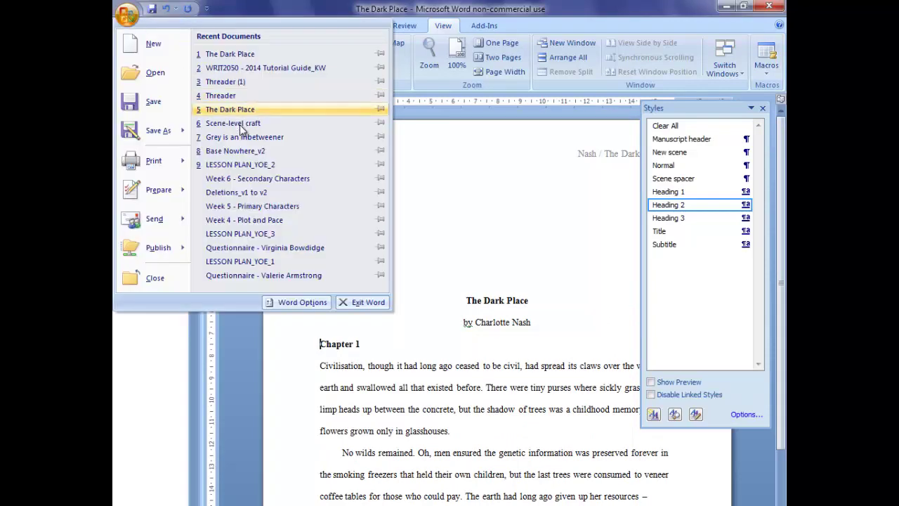
pyautogui.click(239, 150)
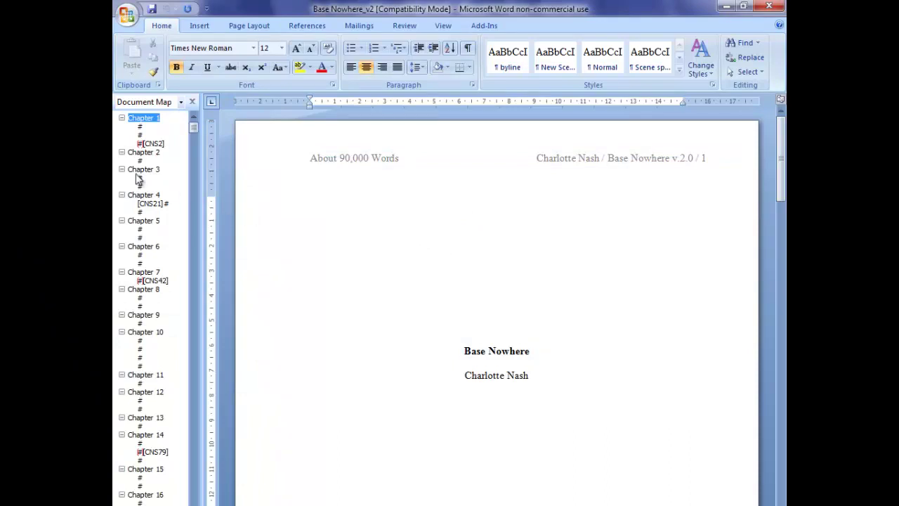
pyautogui.scroll(-5, 176, 184)
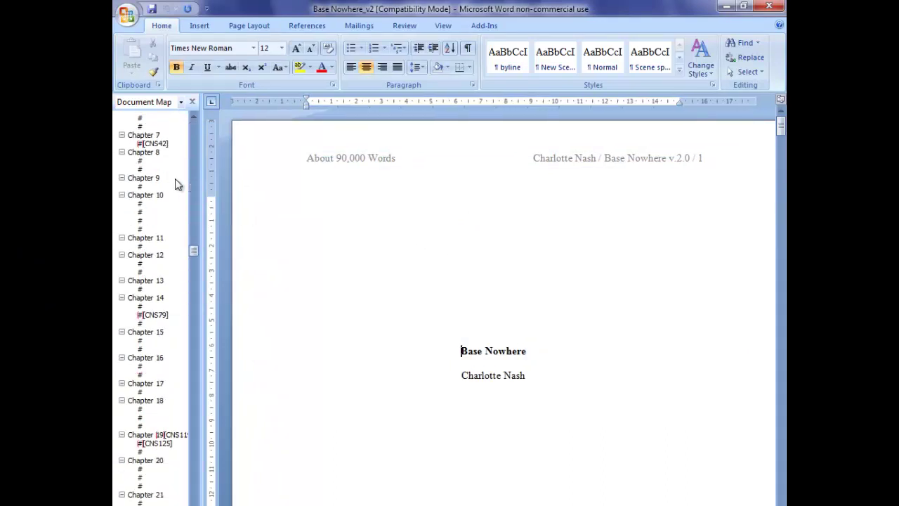
pyautogui.scroll(-10, 176, 184)
pyautogui.scroll(-8, 175, 184)
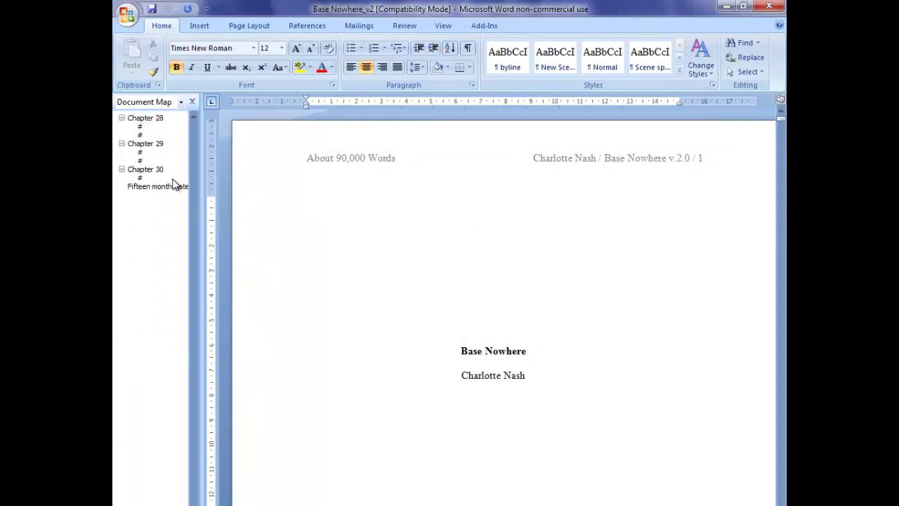
pyautogui.scroll(-2, 175, 184)
pyautogui.scroll(20, 176, 185)
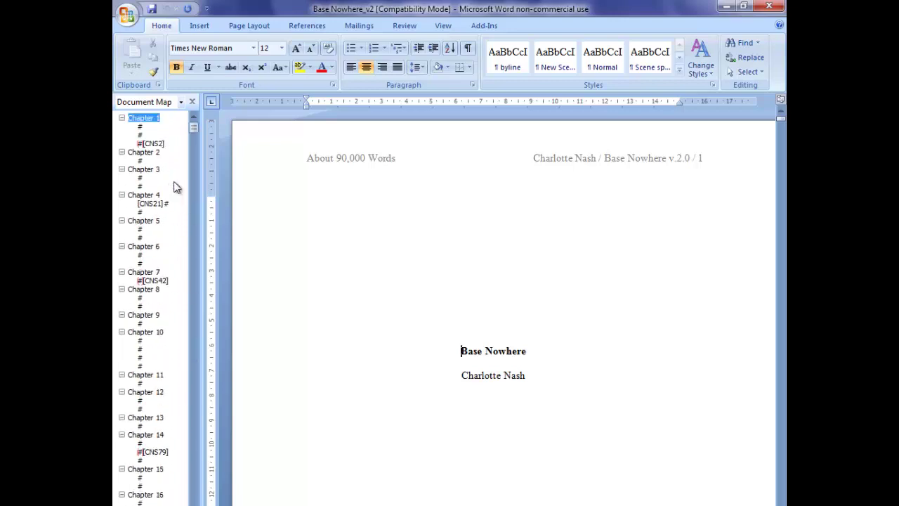
# - Jump through the scenes of Chapters 1 and 8 from the Document Map, and close Base Nowhere_v2
pyautogui.click(142, 119)
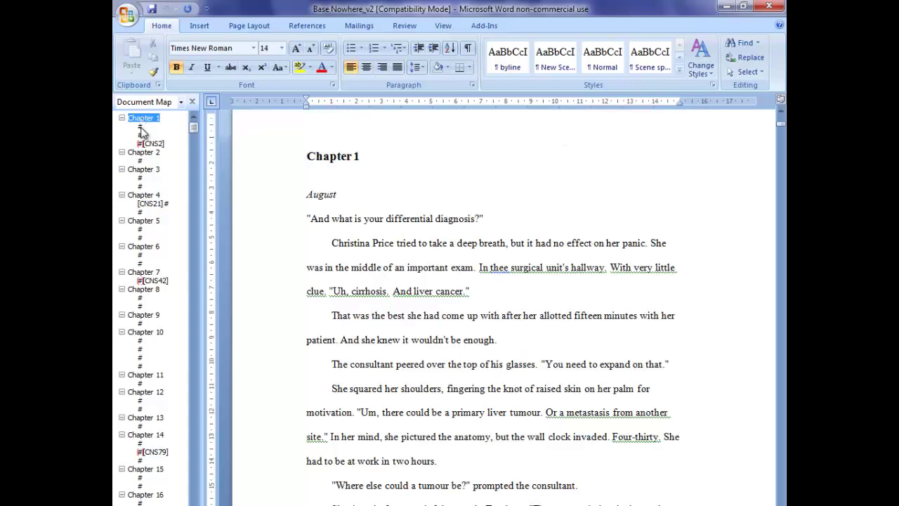
pyautogui.click(140, 127)
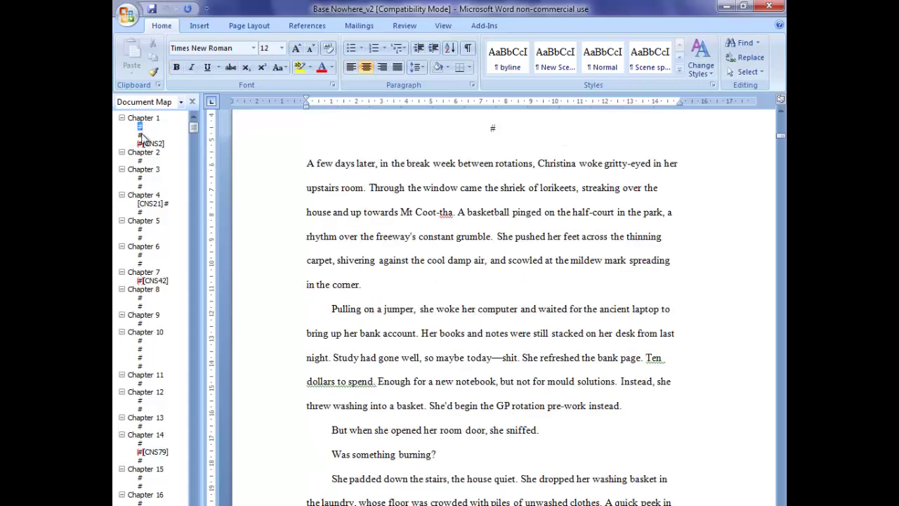
pyautogui.click(140, 135)
pyautogui.click(144, 144)
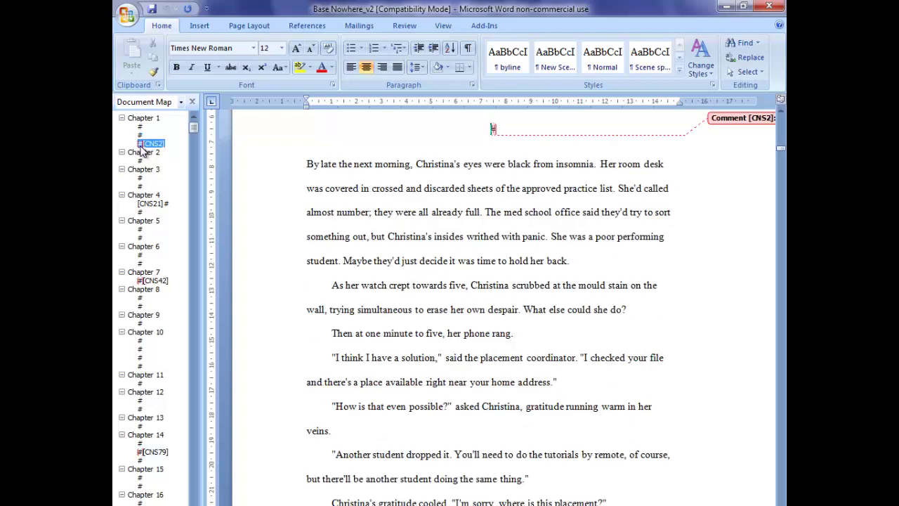
pyautogui.click(144, 289)
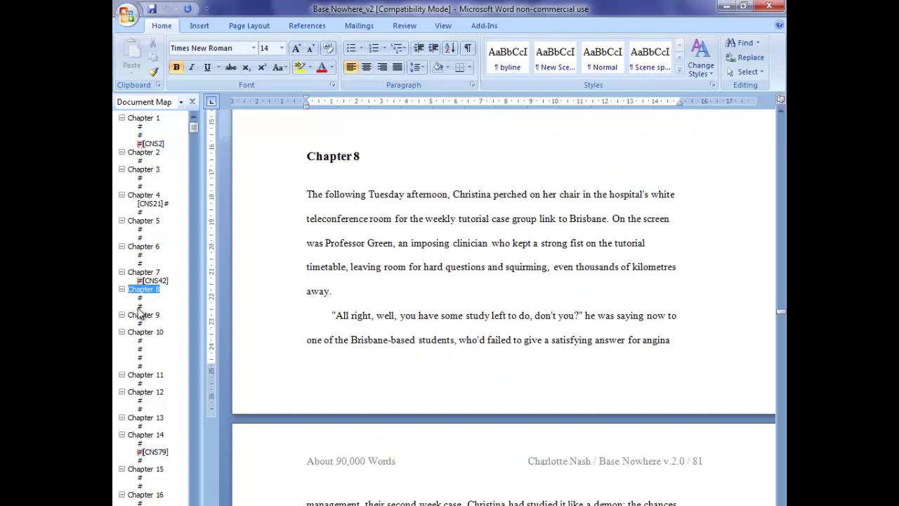
pyautogui.click(140, 306)
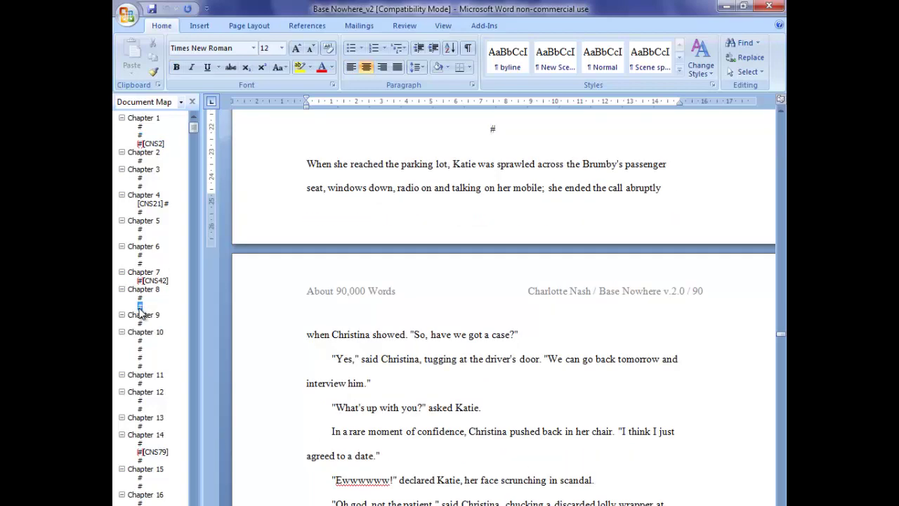
pyautogui.scroll(-12, 569, 203)
pyautogui.scroll(3, 569, 204)
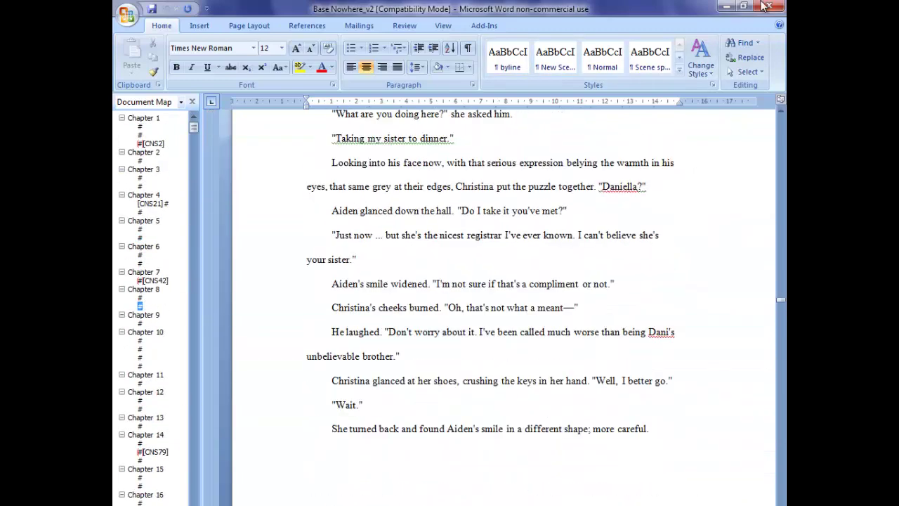
pyautogui.click(768, 7)
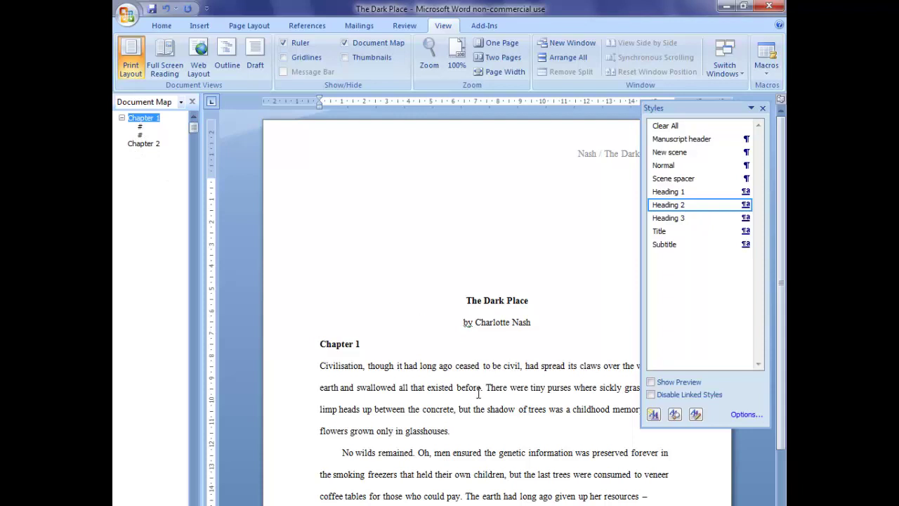
# - Place the cursor in the Chapter 1 heading of The Dark Place to check its style
pyautogui.click(366, 346)
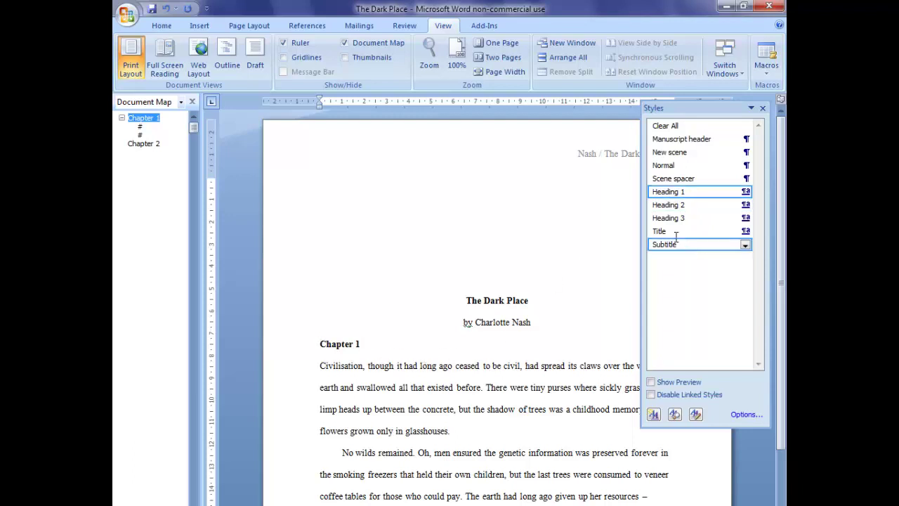